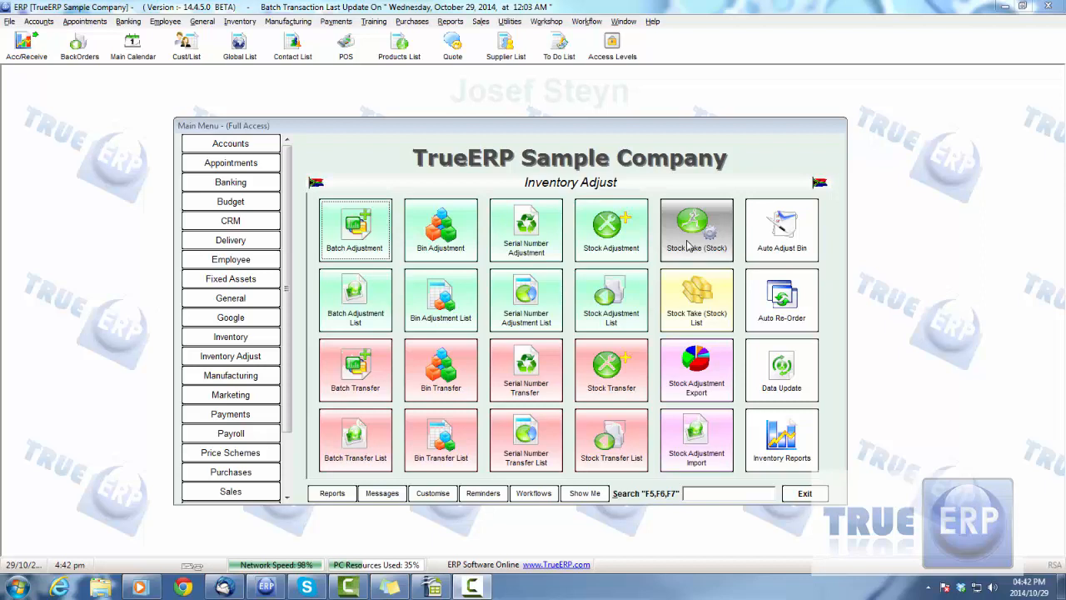
Look at the blank Batch Adjustment, Bin Adjustment and Stock Take forms one after another, cancelling each without entering anything
{"action": "left_click", "coordinate": [361, 238]}
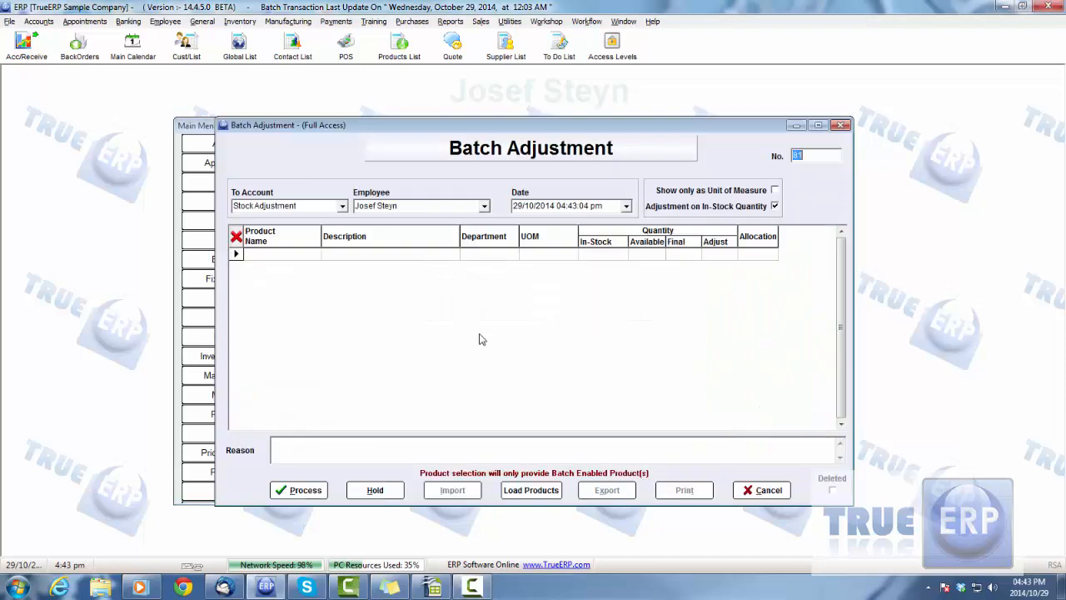
{"action": "left_click", "coordinate": [754, 489]}
{"action": "left_click", "coordinate": [440, 229]}
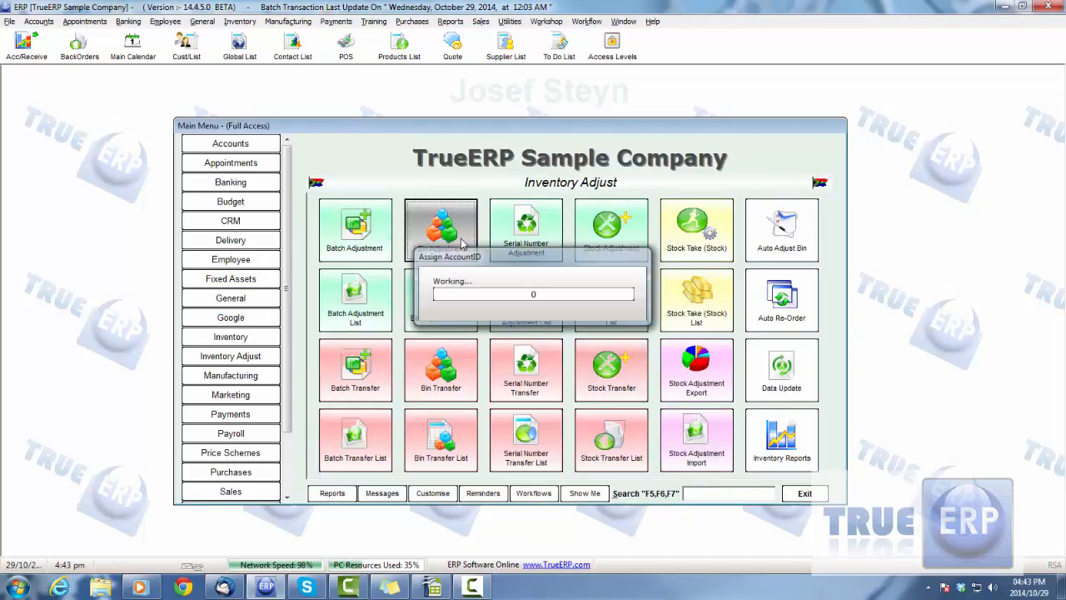
{"action": "left_click", "coordinate": [762, 489]}
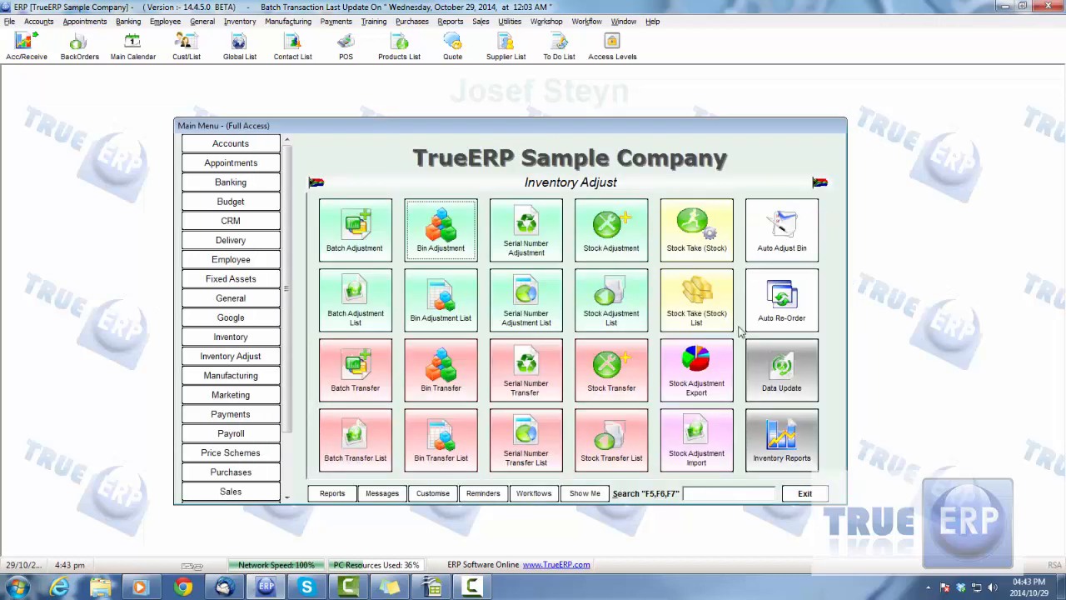
{"action": "left_click", "coordinate": [691, 242]}
{"action": "left_click", "coordinate": [739, 490]}
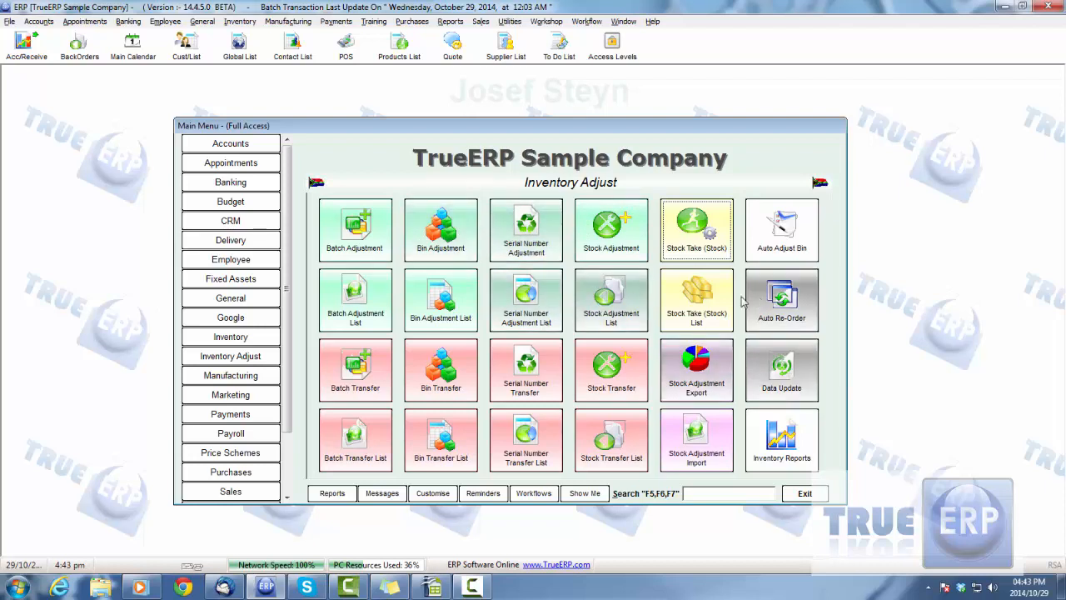
Open a new Stock Take form and shift its window slightly
{"action": "left_click", "coordinate": [702, 220]}
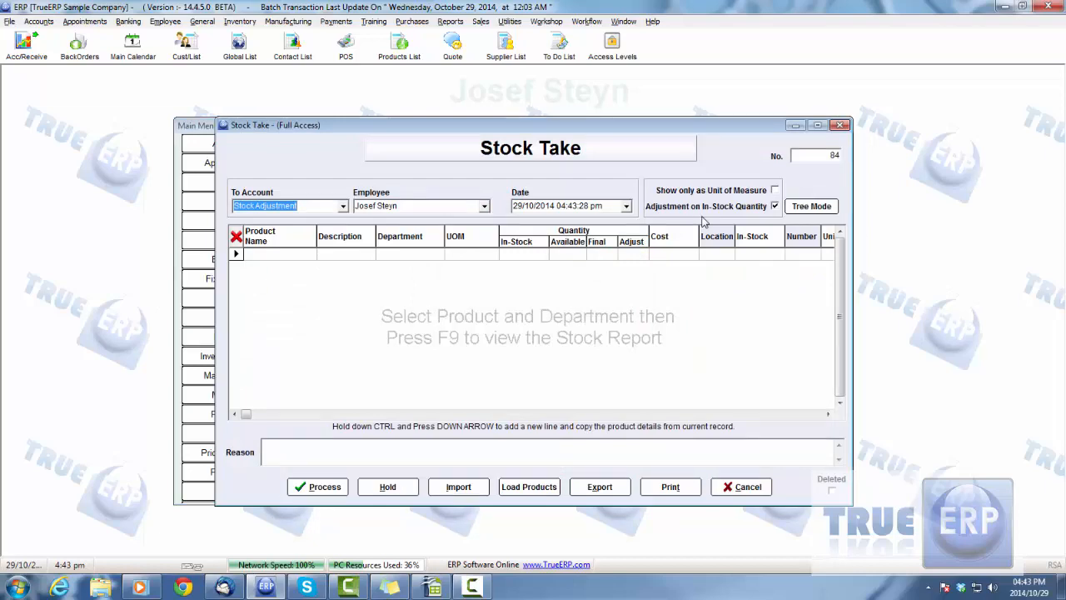
{"action": "mouse_move", "coordinate": [312, 122]}
{"action": "left_mouse_down"}
{"action": "mouse_move", "coordinate": [331, 123]}
{"action": "mouse_move", "coordinate": [305, 120]}
{"action": "left_mouse_up"}
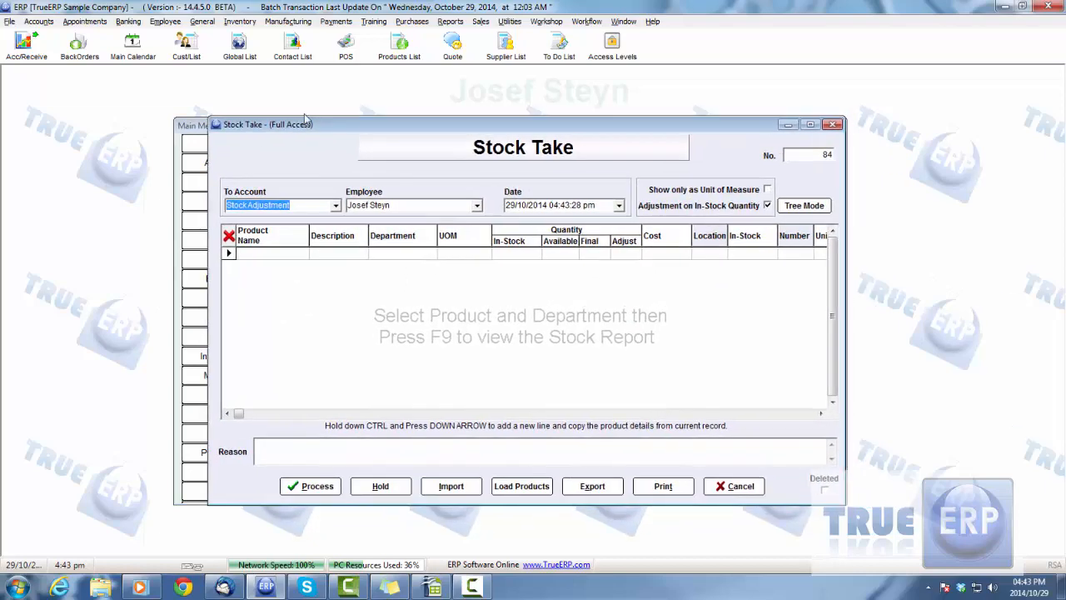
{"action": "left_click", "coordinate": [526, 280]}
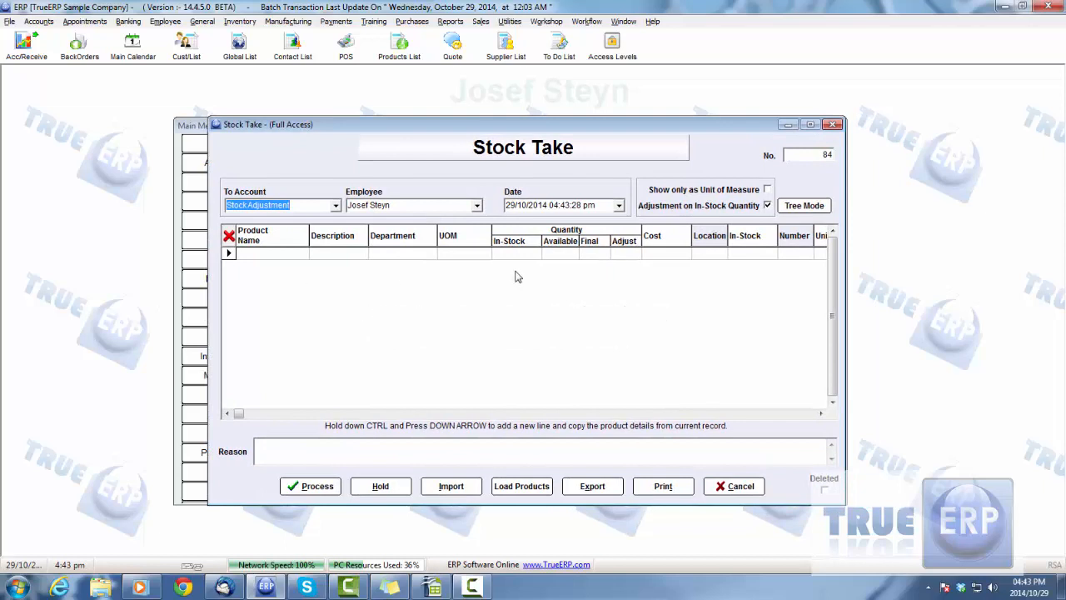
Review the available choices for product, To Account and employee on the stock take, leaving every selection unchanged
{"action": "left_click", "coordinate": [266, 254]}
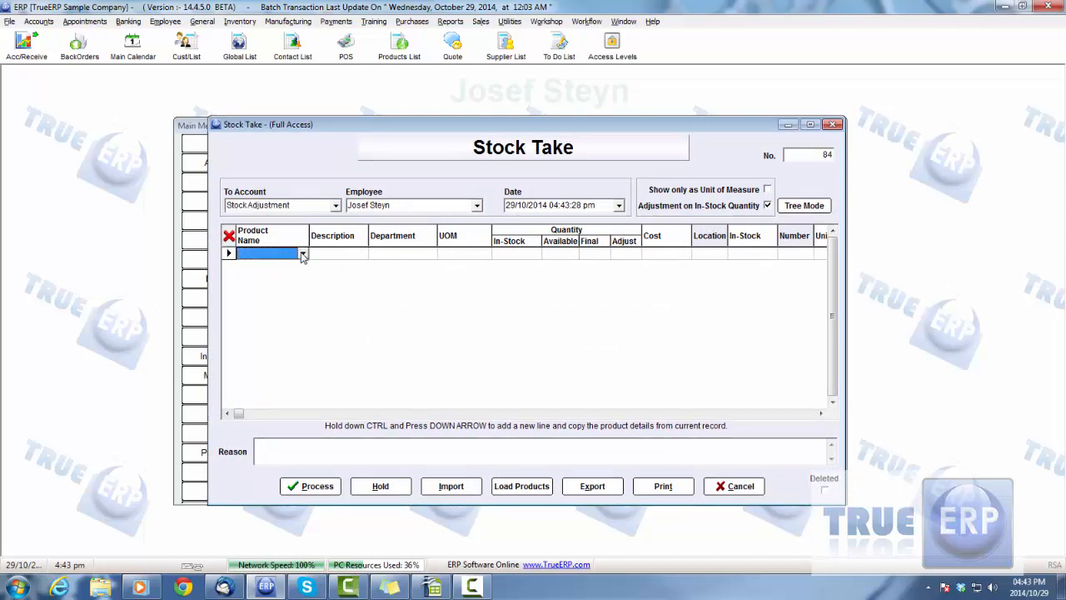
{"action": "left_click", "coordinate": [303, 254]}
{"action": "left_click", "coordinate": [304, 254]}
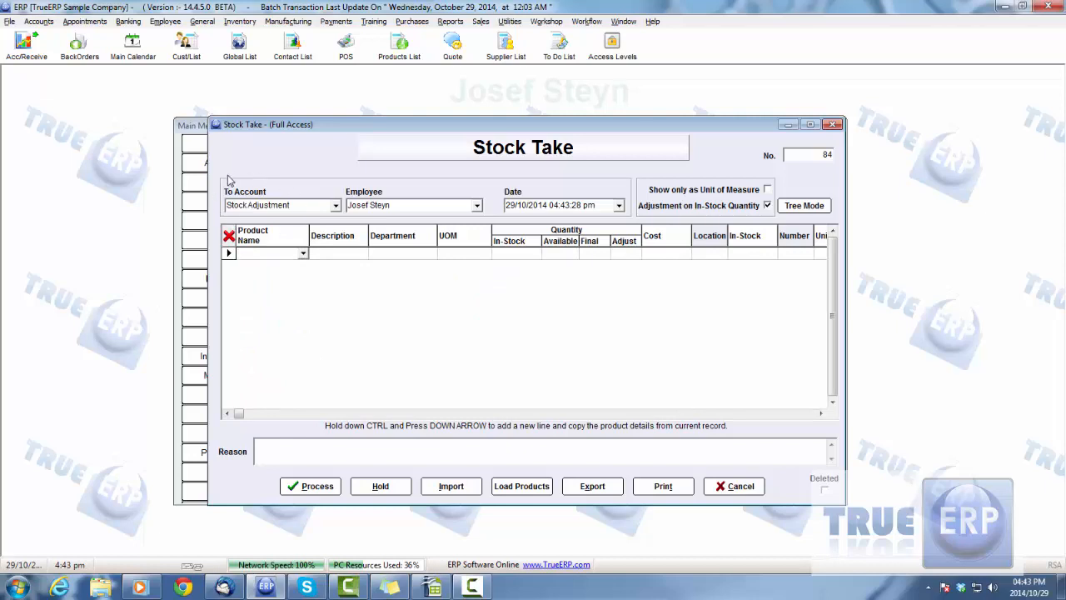
{"action": "left_click", "coordinate": [336, 205]}
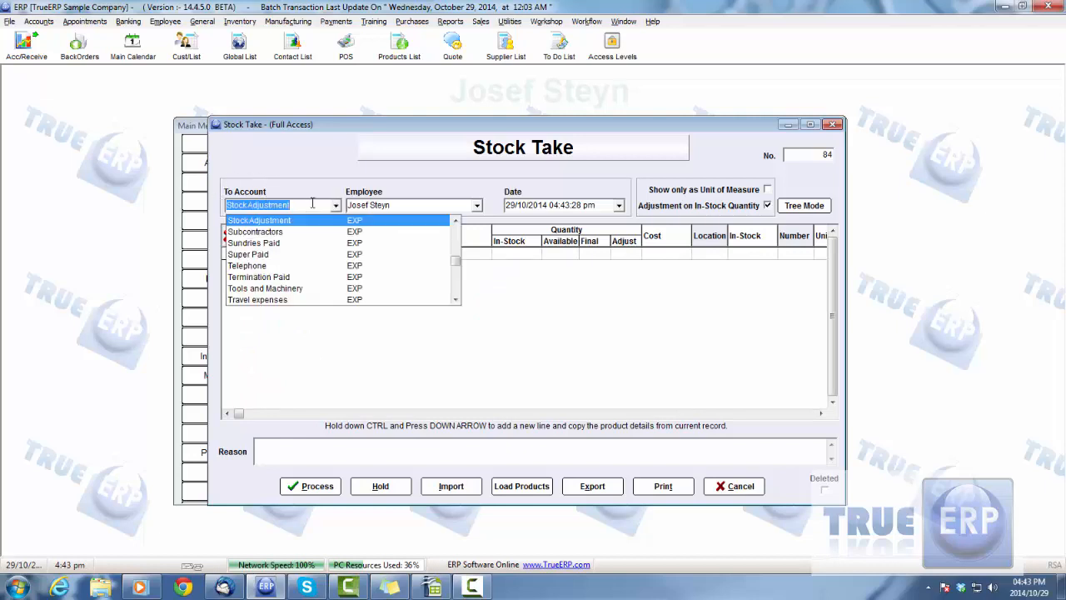
{"action": "left_click", "coordinate": [336, 207]}
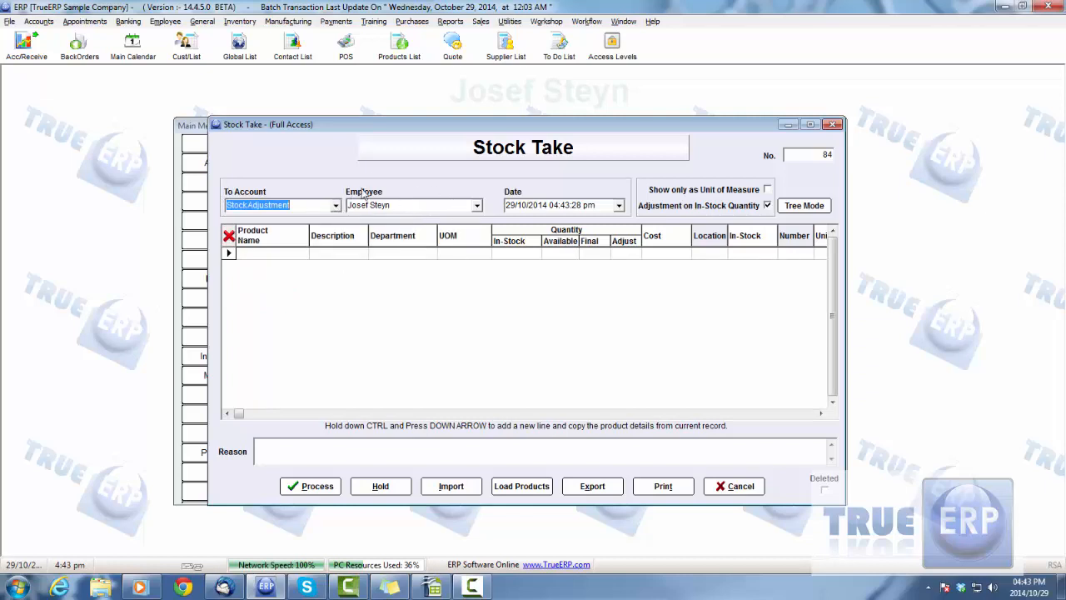
{"action": "left_click", "coordinate": [477, 206]}
{"action": "left_click", "coordinate": [479, 209]}
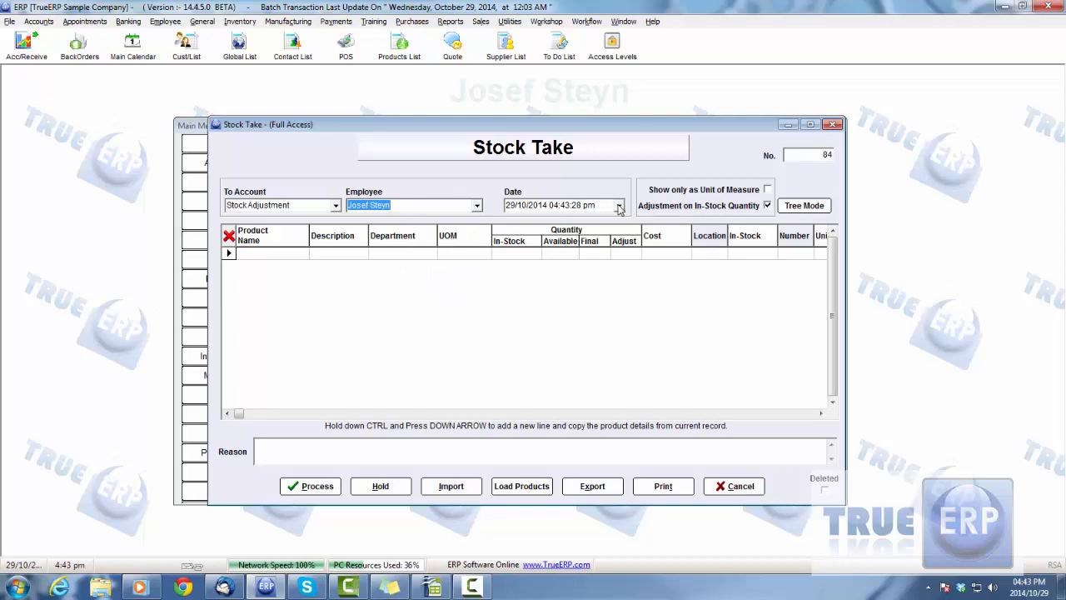
Add the product Bridgestone Wheels to the first line of the stock take
{"action": "left_click", "coordinate": [275, 254]}
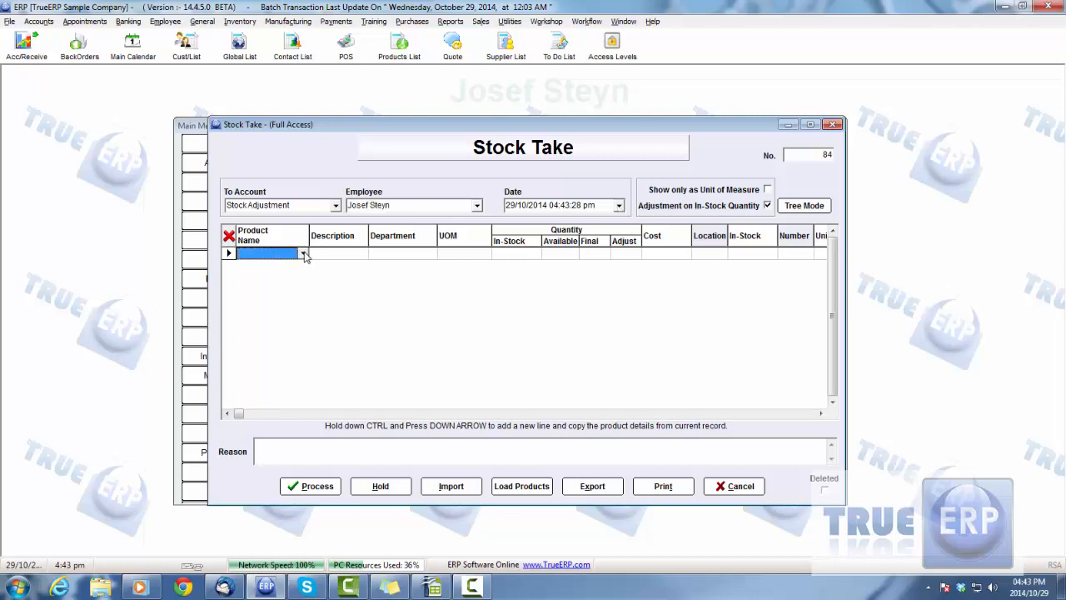
{"action": "left_click", "coordinate": [303, 254]}
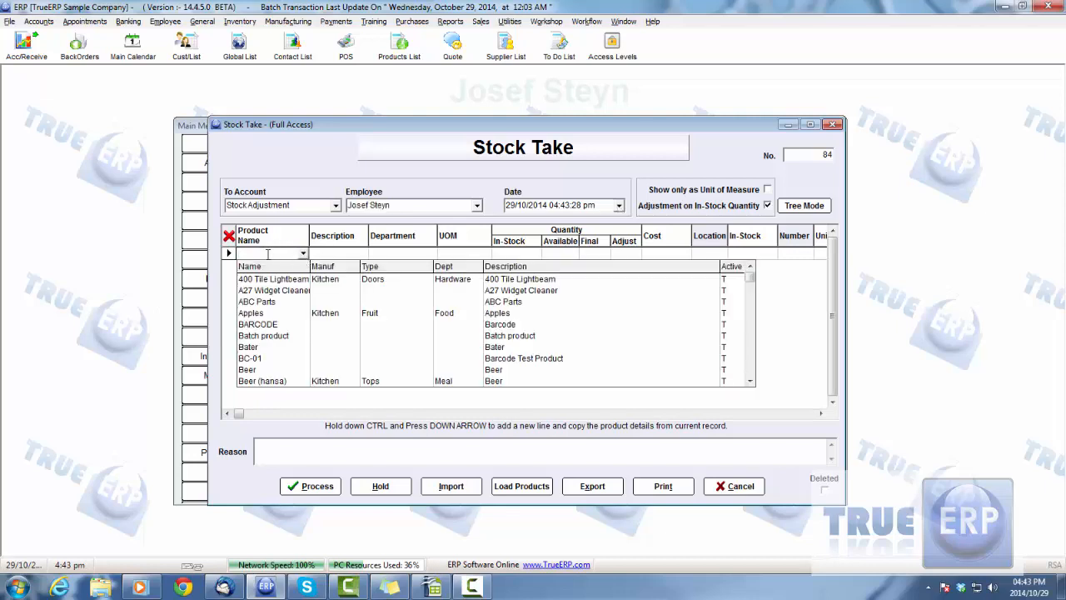
{"action": "type", "text": "brid"}
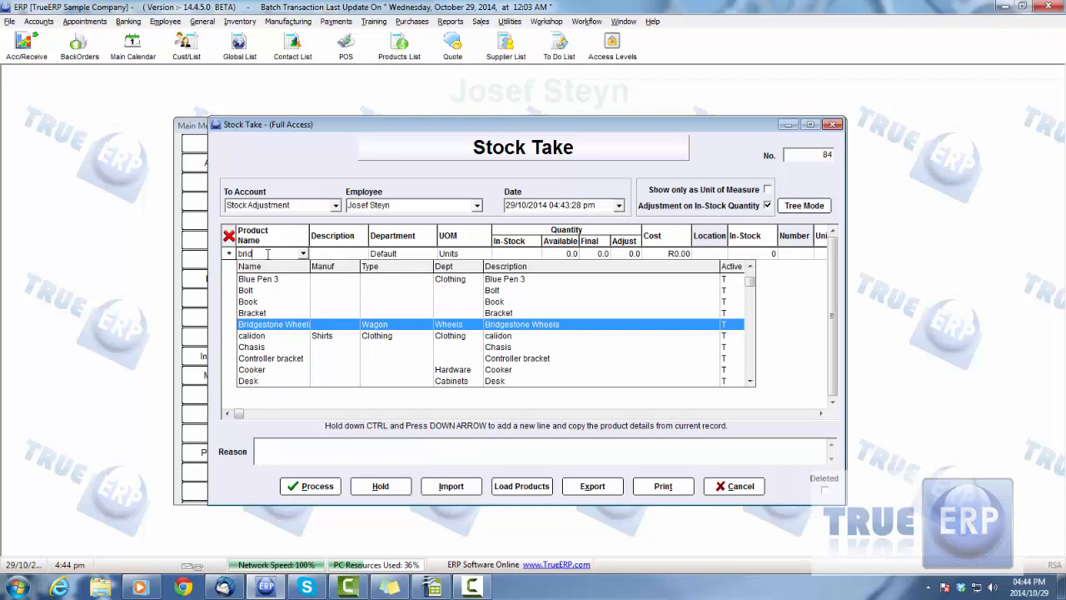
{"action": "left_click", "coordinate": [292, 324]}
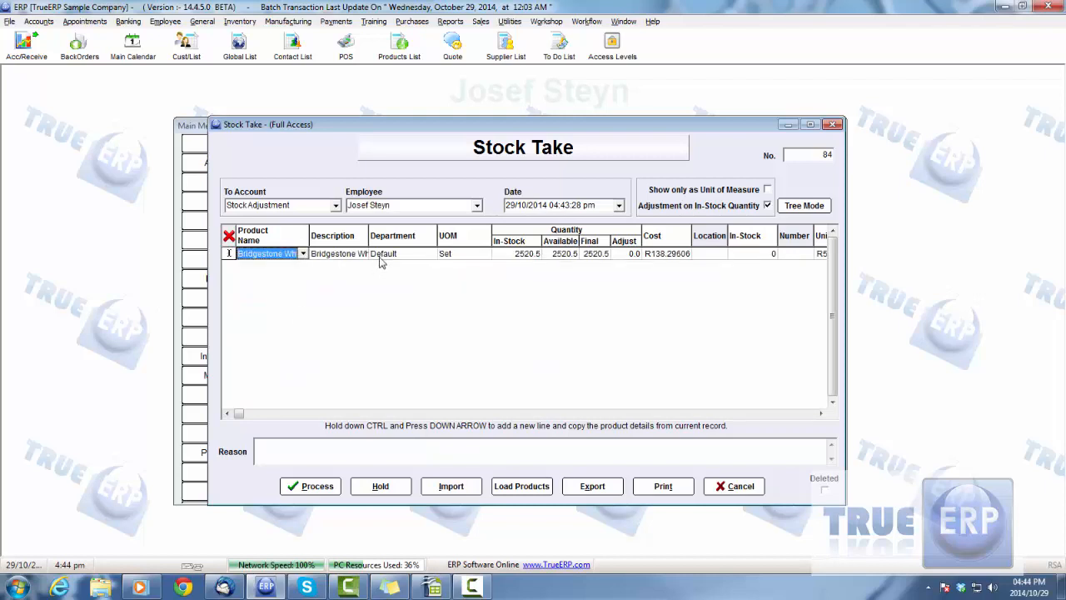
{"action": "key", "text": "Tab"}
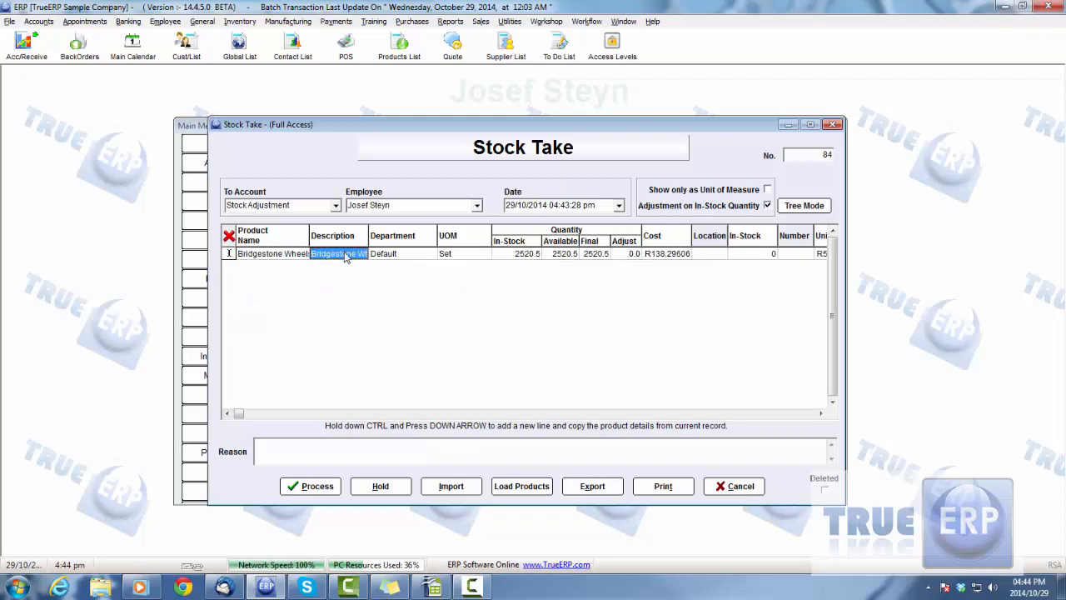
Switch the Bridgestone Wheels line's department to dep as45, to Dep new, and back to Default to compare stock quantities
{"action": "left_click", "coordinate": [419, 257]}
{"action": "left_click", "coordinate": [430, 254]}
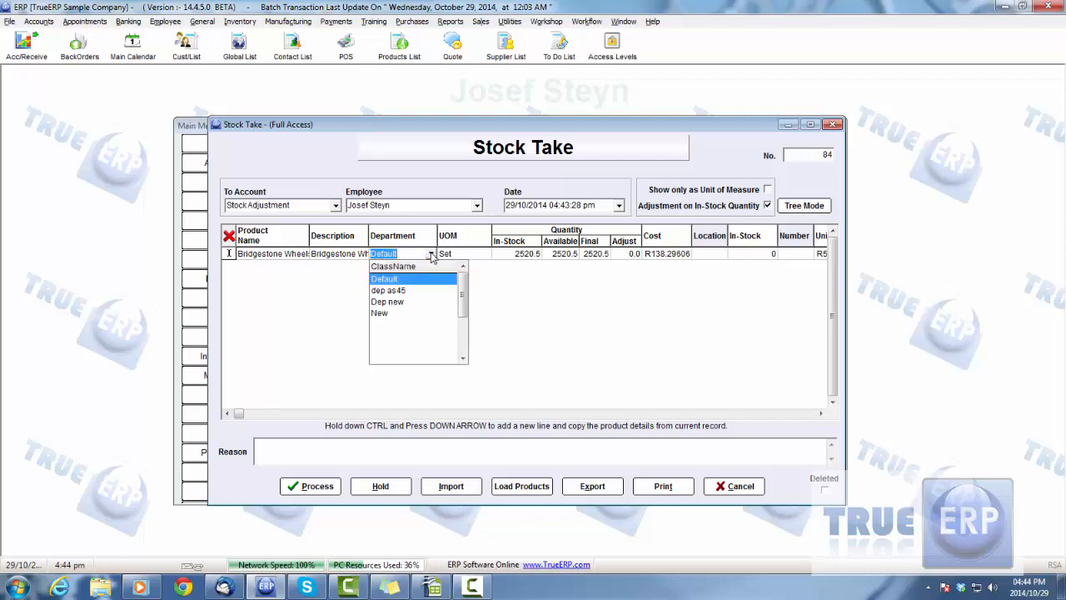
{"action": "left_click", "coordinate": [401, 293]}
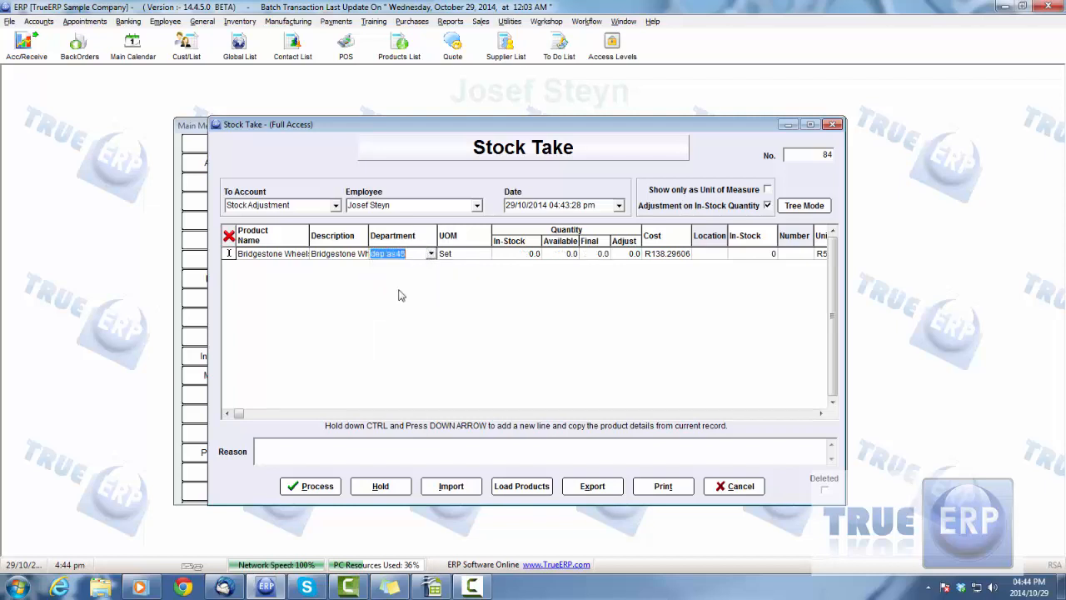
{"action": "left_click", "coordinate": [430, 254]}
{"action": "left_click", "coordinate": [402, 303]}
{"action": "left_click", "coordinate": [432, 256]}
{"action": "left_click", "coordinate": [402, 280]}
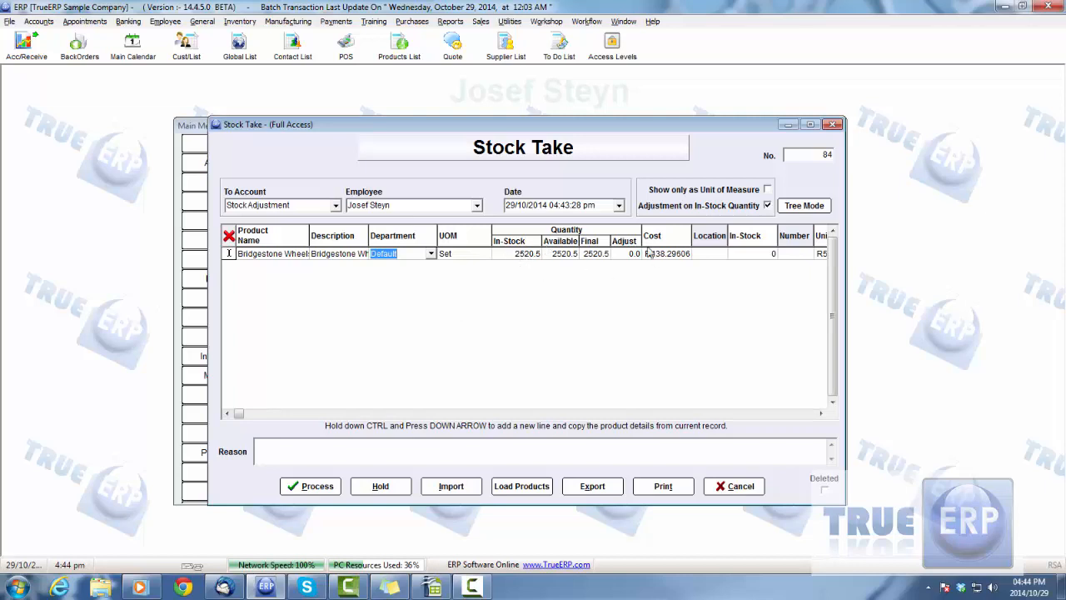
Switch the line's unit of measure to Pallet, to Units, and back to Set to compare the converted quantities
{"action": "left_click", "coordinate": [468, 258]}
{"action": "left_click", "coordinate": [484, 254]}
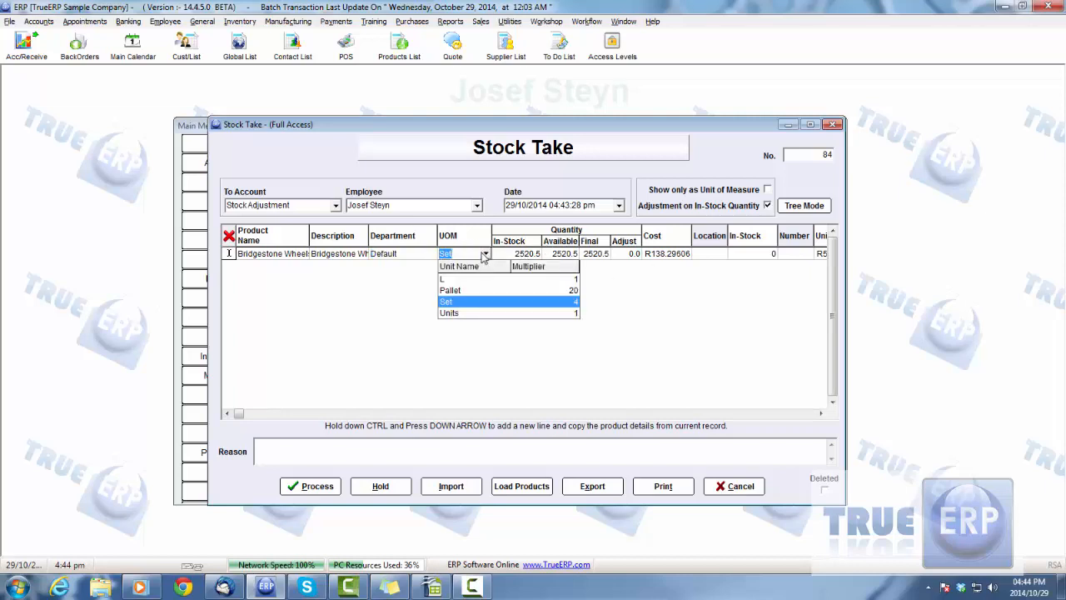
{"action": "left_click", "coordinate": [463, 290]}
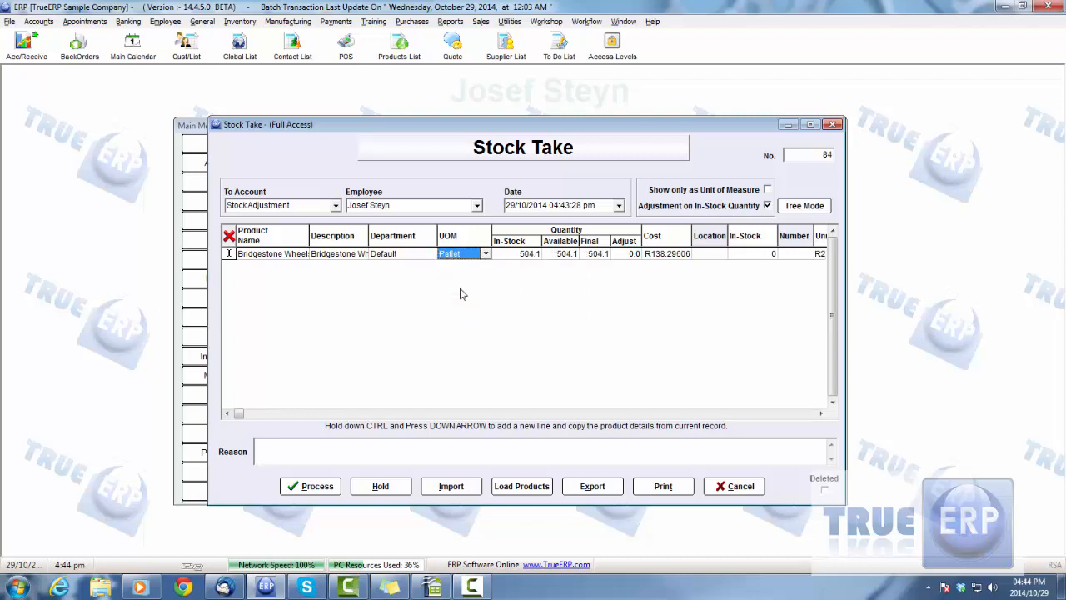
{"action": "left_click", "coordinate": [486, 254]}
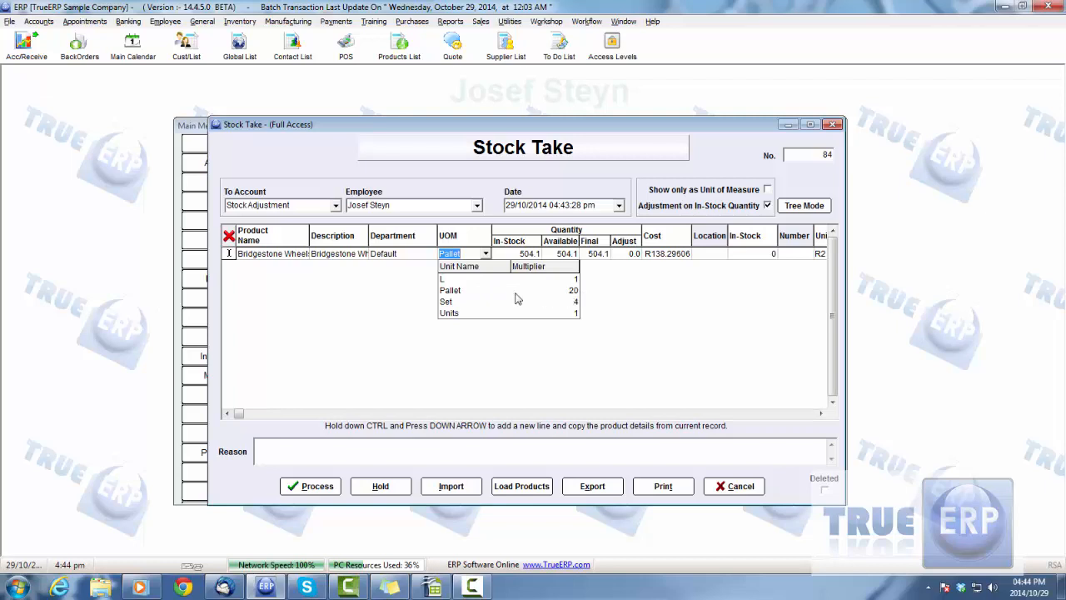
{"action": "left_click", "coordinate": [458, 291]}
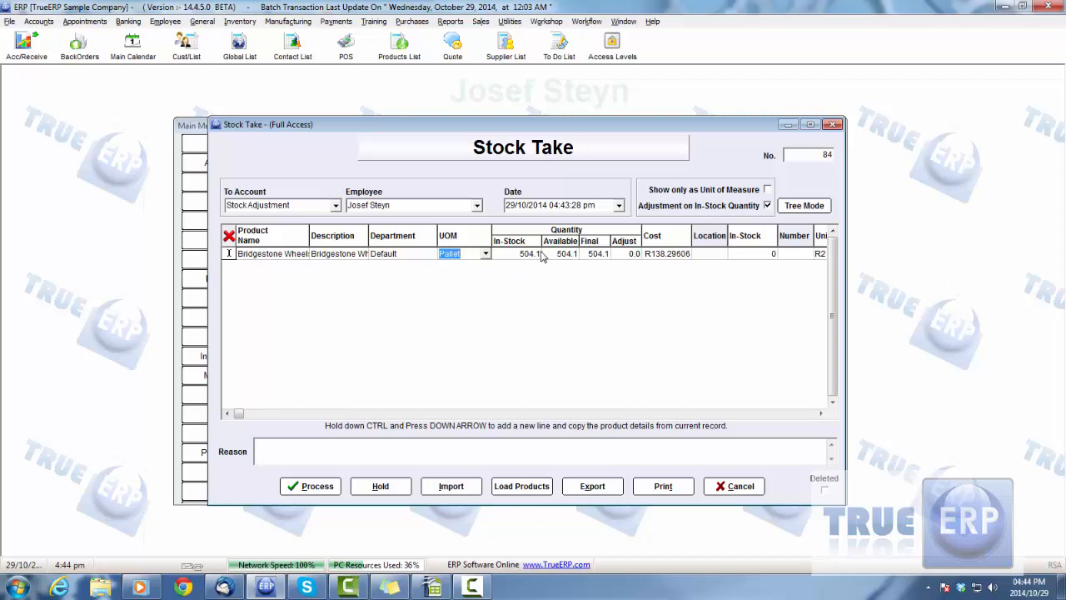
{"action": "left_click", "coordinate": [486, 254]}
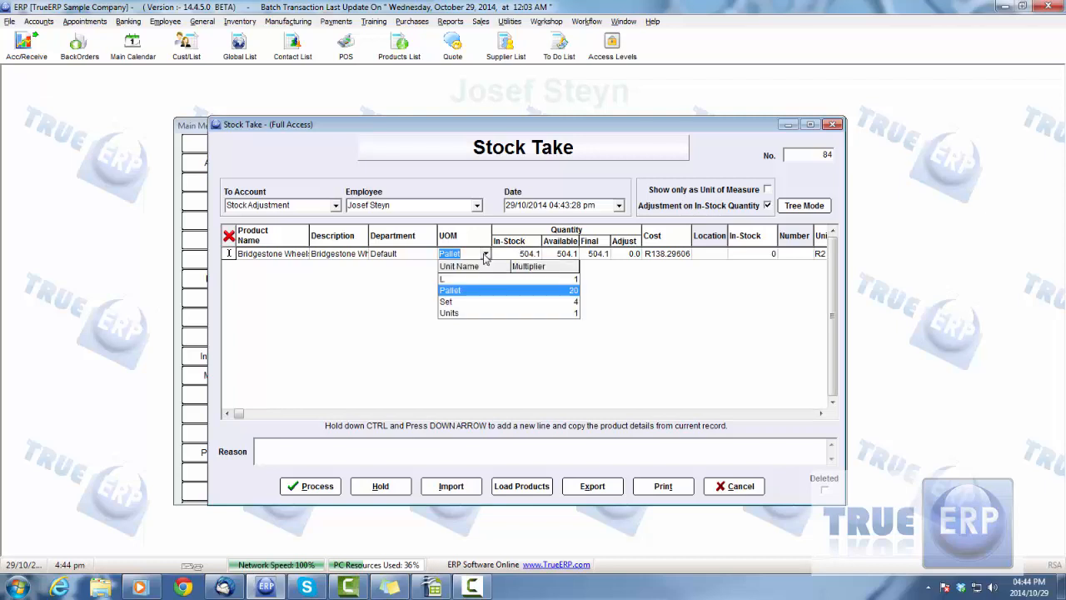
{"action": "left_click", "coordinate": [474, 313]}
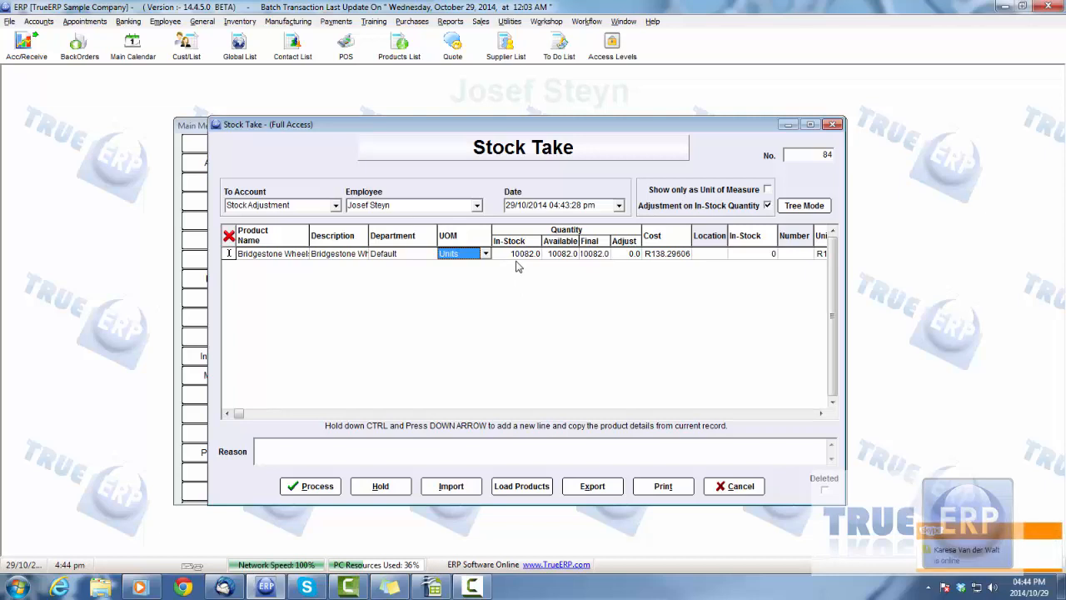
{"action": "left_click", "coordinate": [486, 254]}
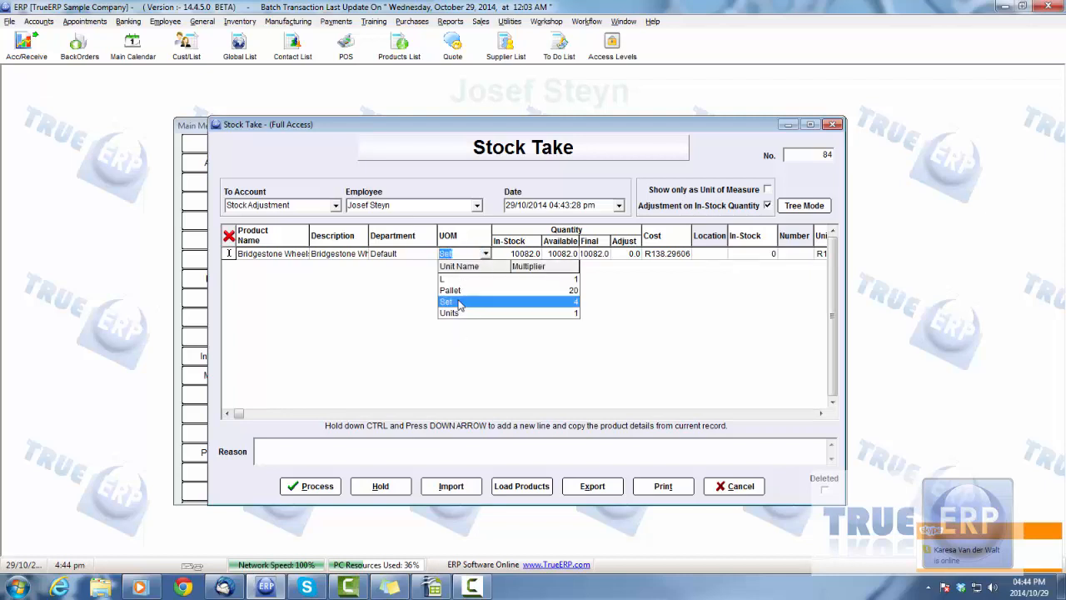
{"action": "left_click", "coordinate": [459, 302]}
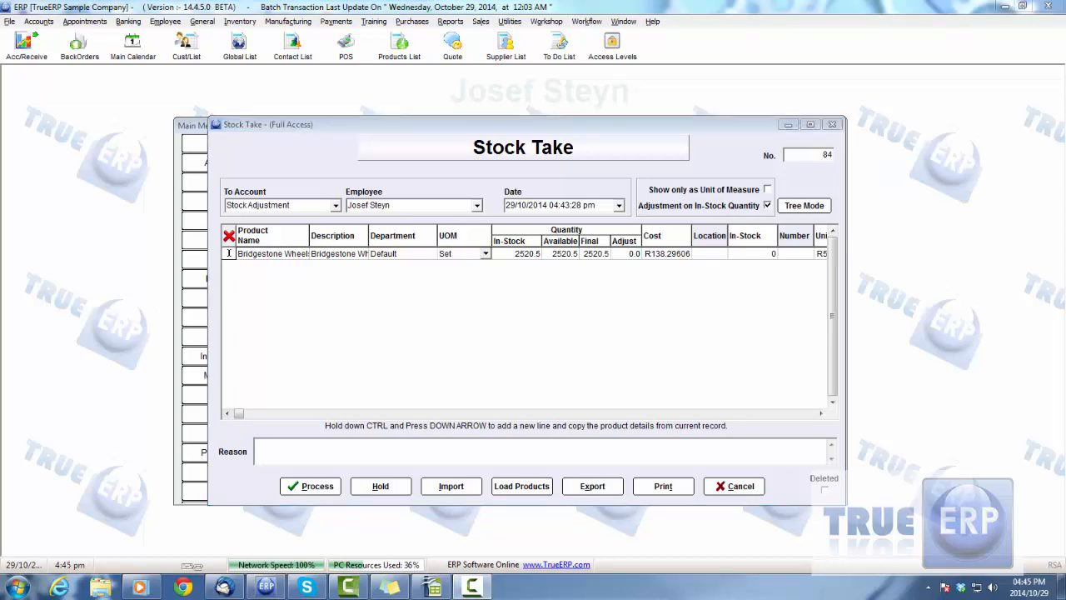
Copy the Bridgestone Wheels line to a new line, try department dep as45 on the copy, and set it back to Default
{"action": "left_click", "coordinate": [263, 255]}
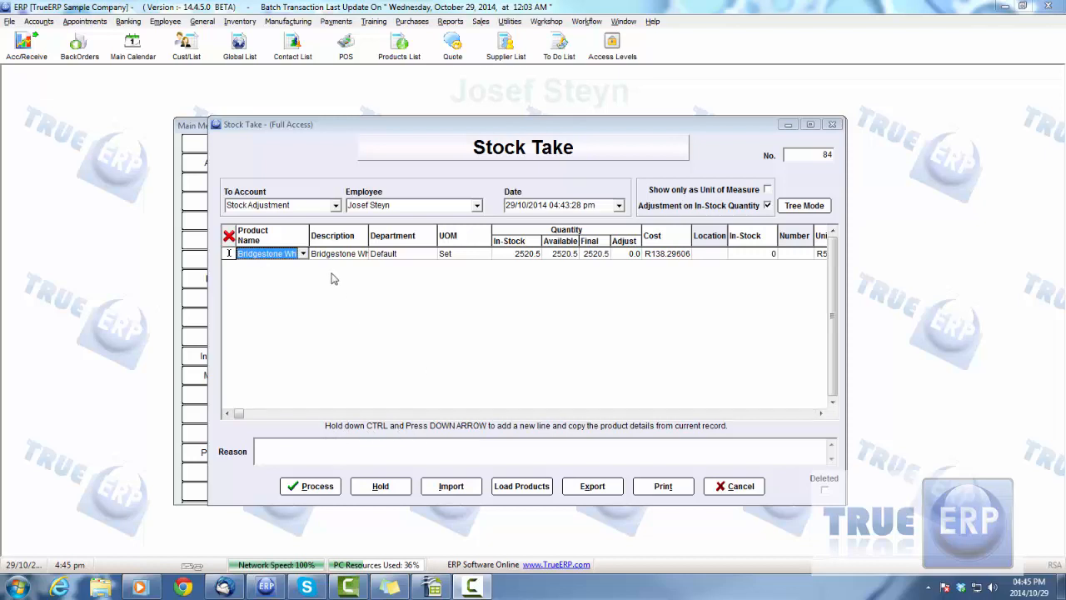
{"action": "key", "text": "ctrl+Down"}
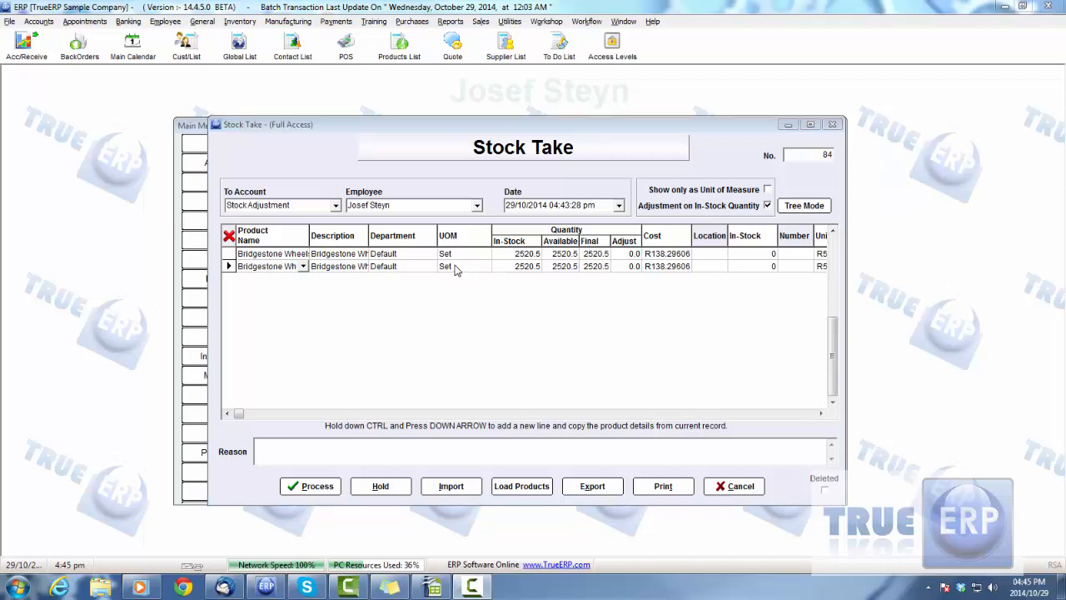
{"action": "left_click", "coordinate": [400, 266]}
{"action": "left_click", "coordinate": [430, 267]}
{"action": "left_click", "coordinate": [398, 310]}
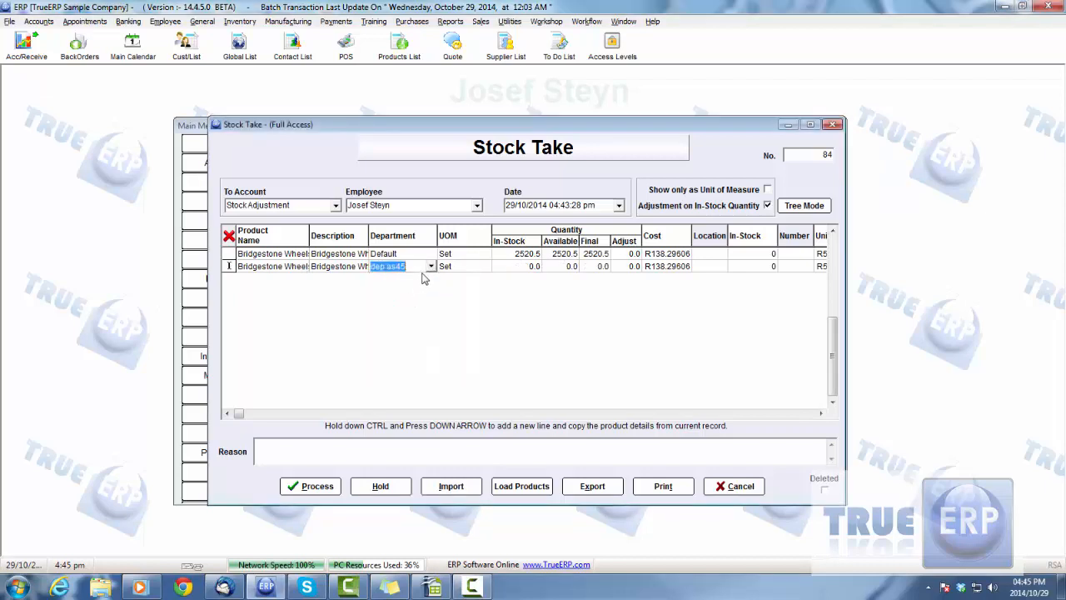
{"action": "left_click", "coordinate": [430, 267]}
{"action": "left_click", "coordinate": [408, 291]}
Set the copied line's unit of measure to Pallet and compare the in-stock quantities of both lines
{"action": "left_click", "coordinate": [470, 266]}
{"action": "left_click", "coordinate": [486, 267]}
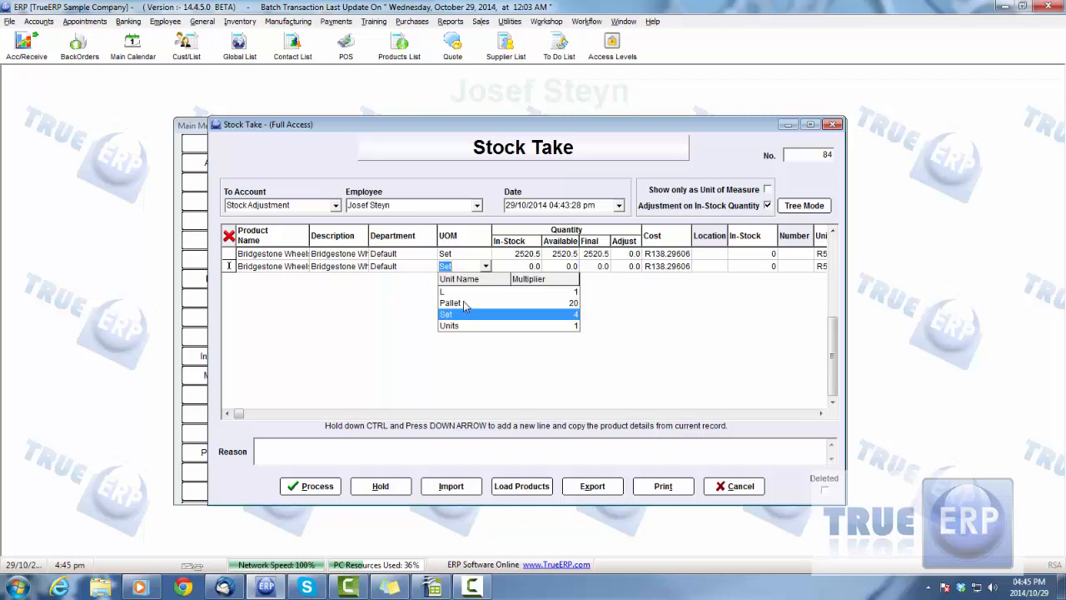
{"action": "left_click", "coordinate": [463, 302]}
{"action": "left_click", "coordinate": [510, 265]}
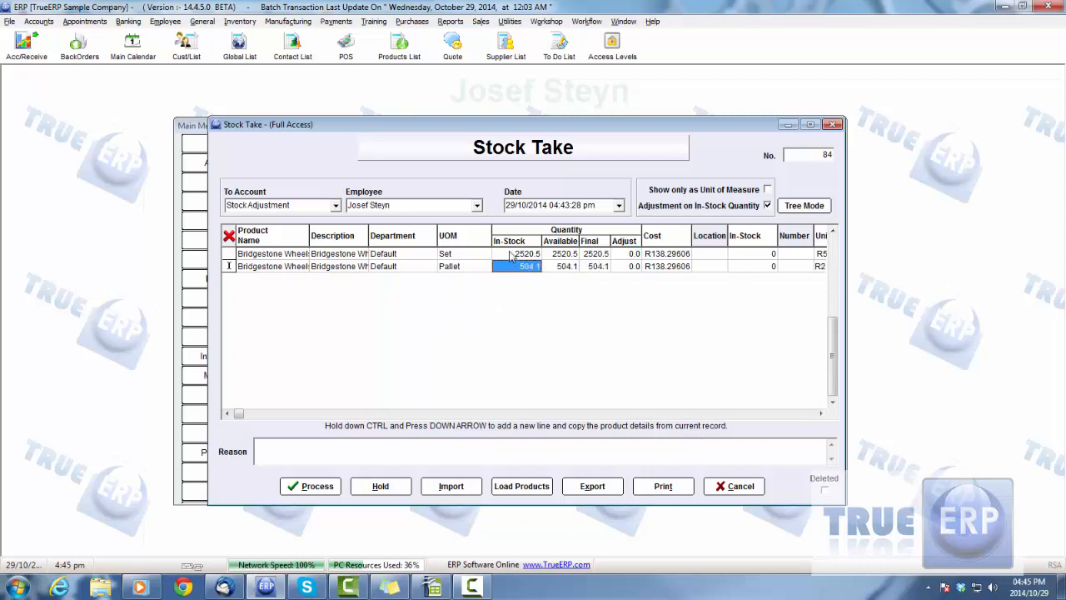
{"action": "left_click", "coordinate": [511, 253]}
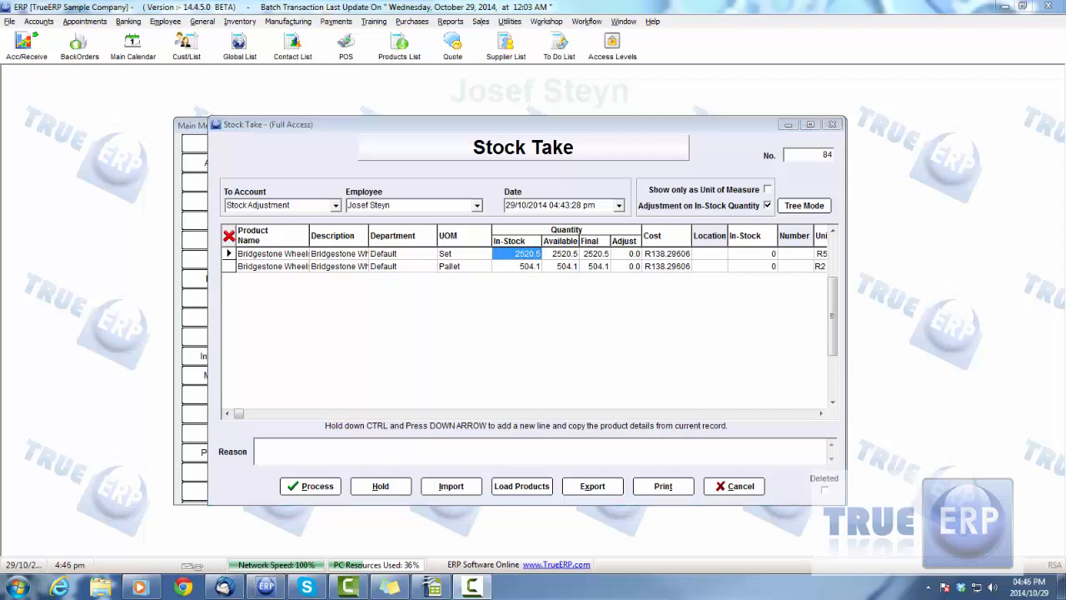
Find Bridgestone Wheels in the product list by searching "bri" and open its product card's quantities
{"action": "left_click", "coordinate": [739, 486]}
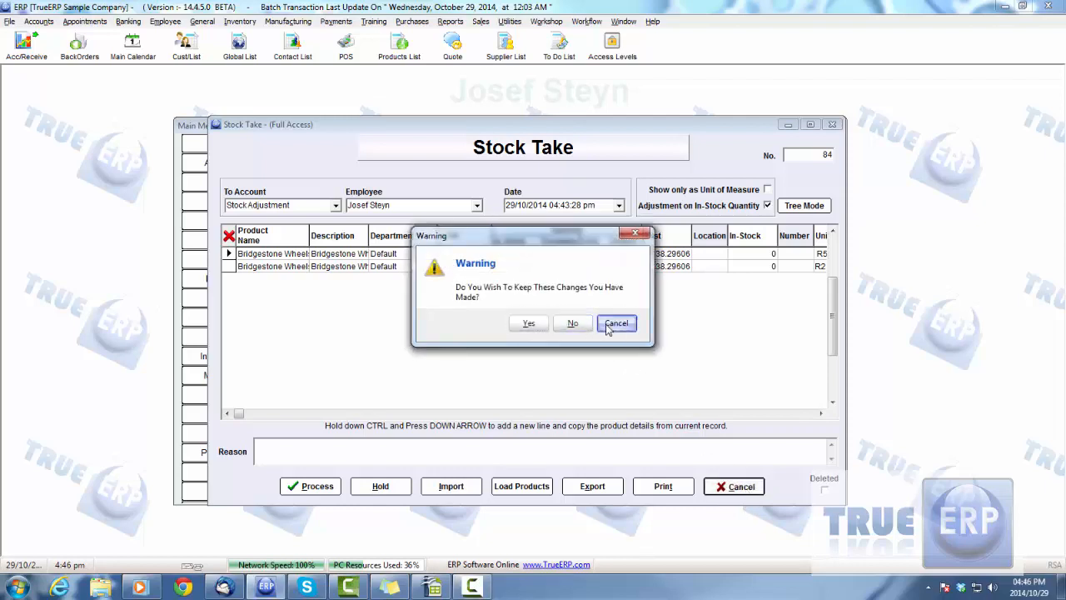
{"action": "left_click", "coordinate": [616, 325]}
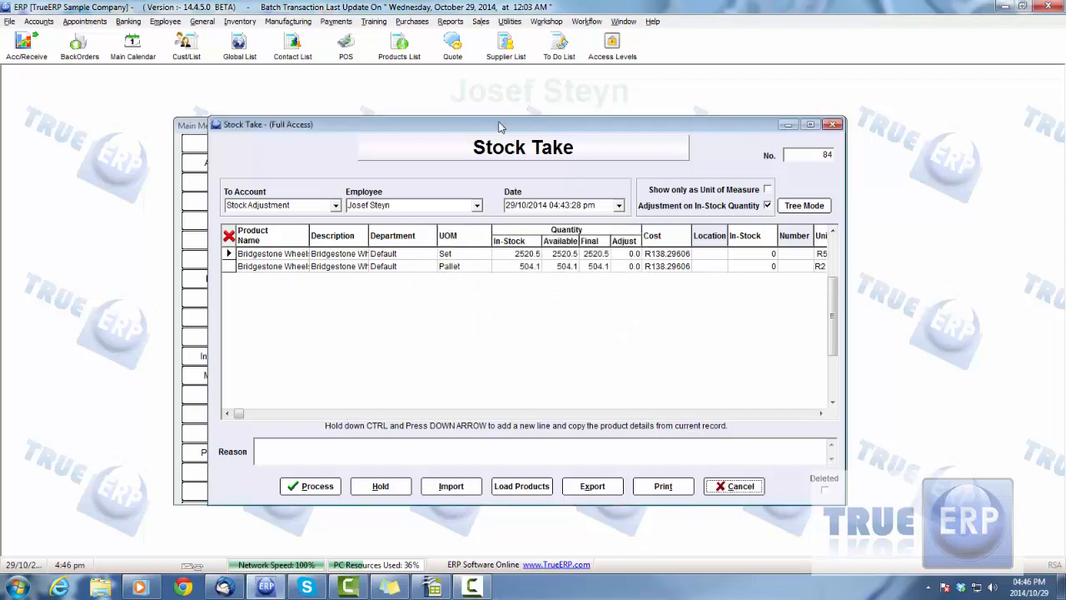
{"action": "left_click", "coordinate": [388, 46]}
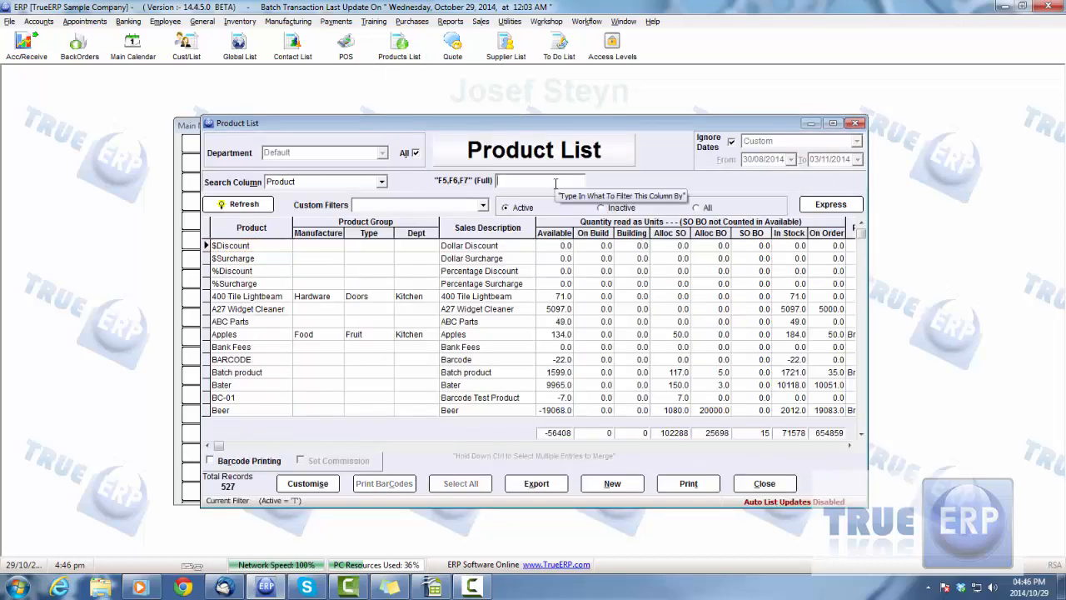
{"action": "type", "text": "bri"}
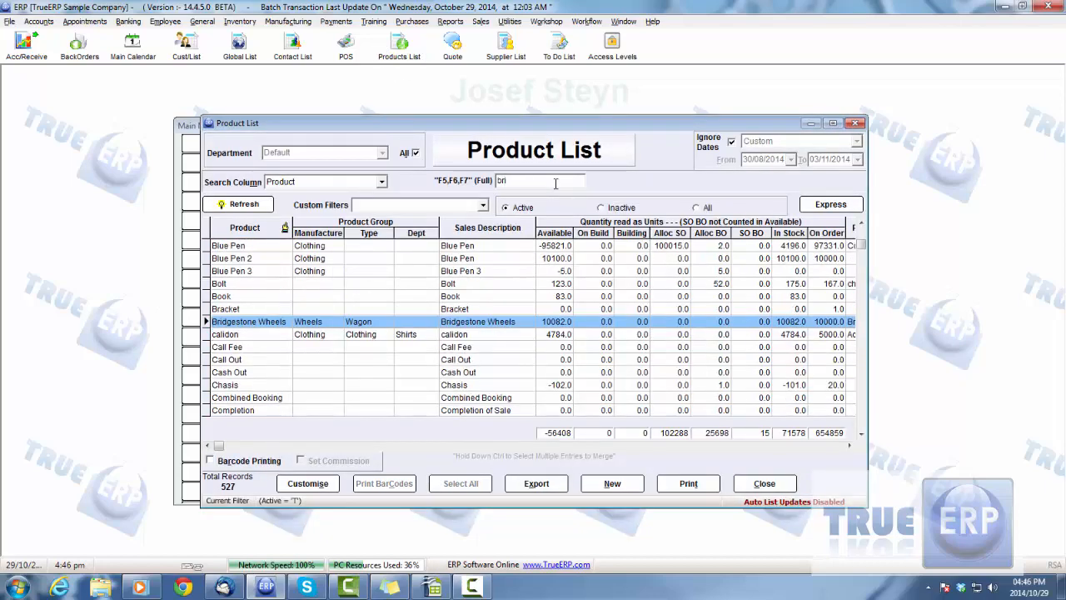
{"action": "double_click", "coordinate": [265, 323]}
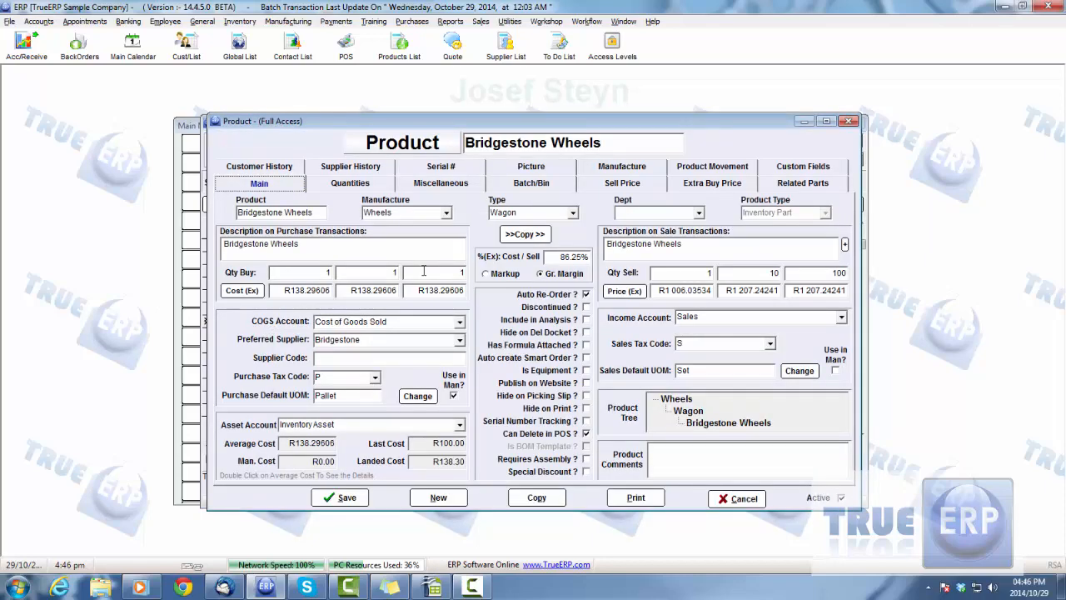
{"action": "left_click", "coordinate": [350, 183]}
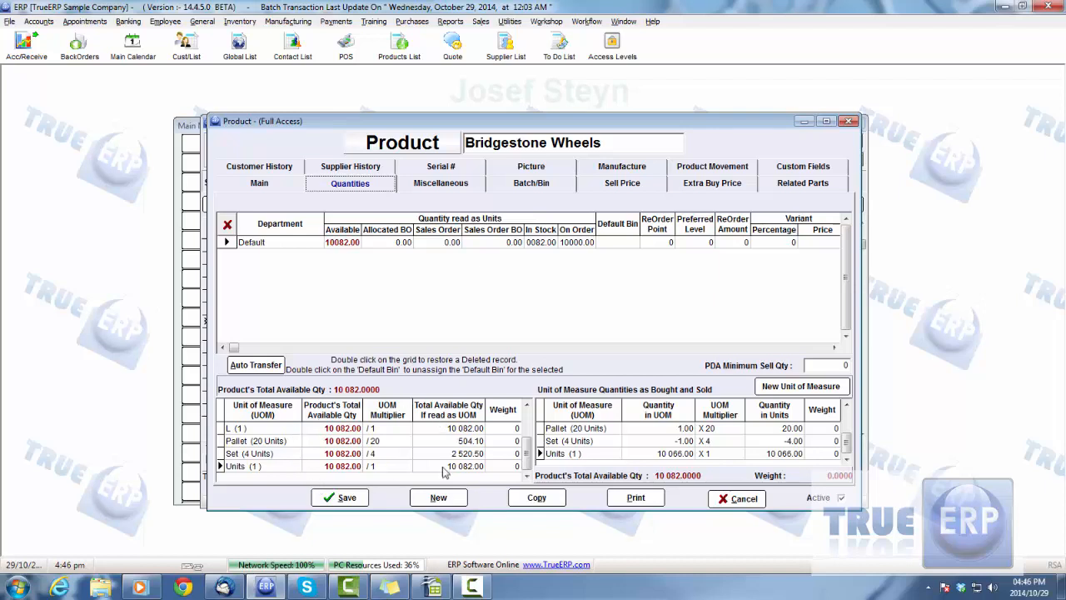
Examine how the Pallet unit of measure divides the product's total available quantity by its multiplier
{"action": "left_click", "coordinate": [848, 461]}
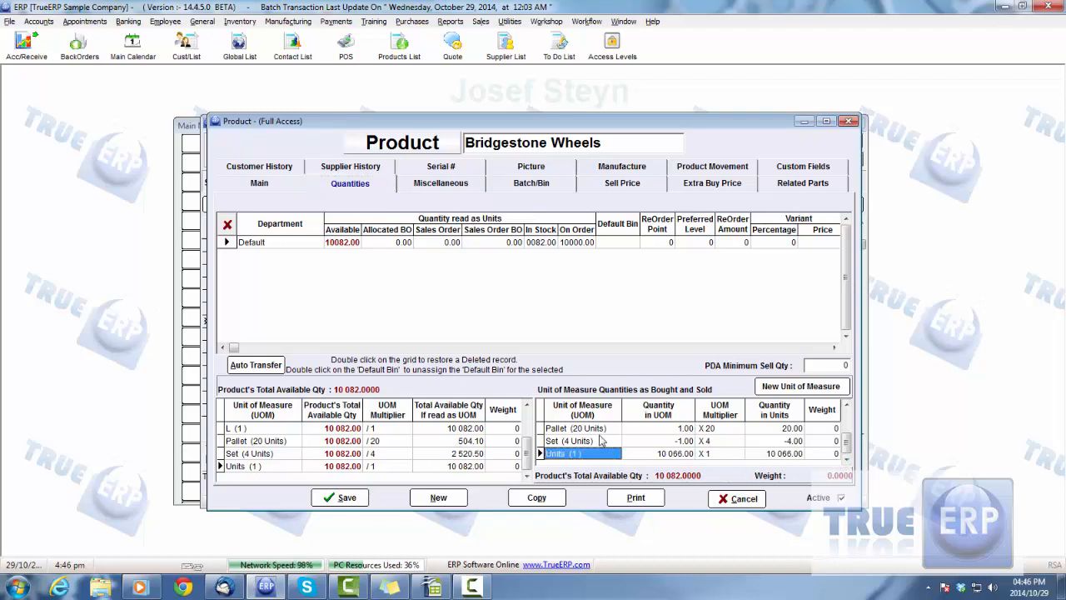
{"action": "left_click", "coordinate": [525, 465]}
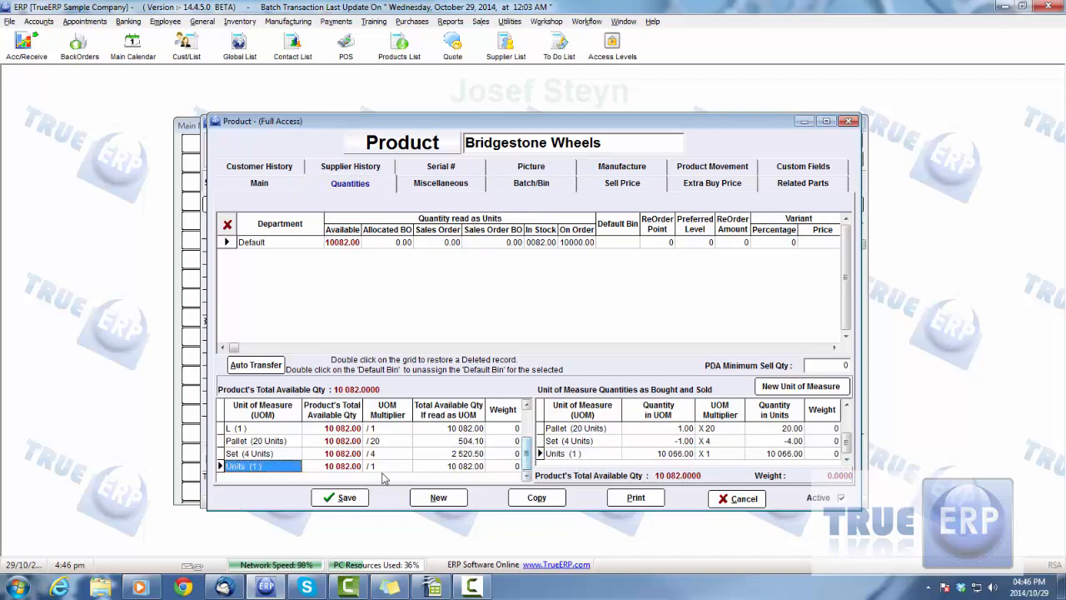
{"action": "left_click", "coordinate": [269, 441]}
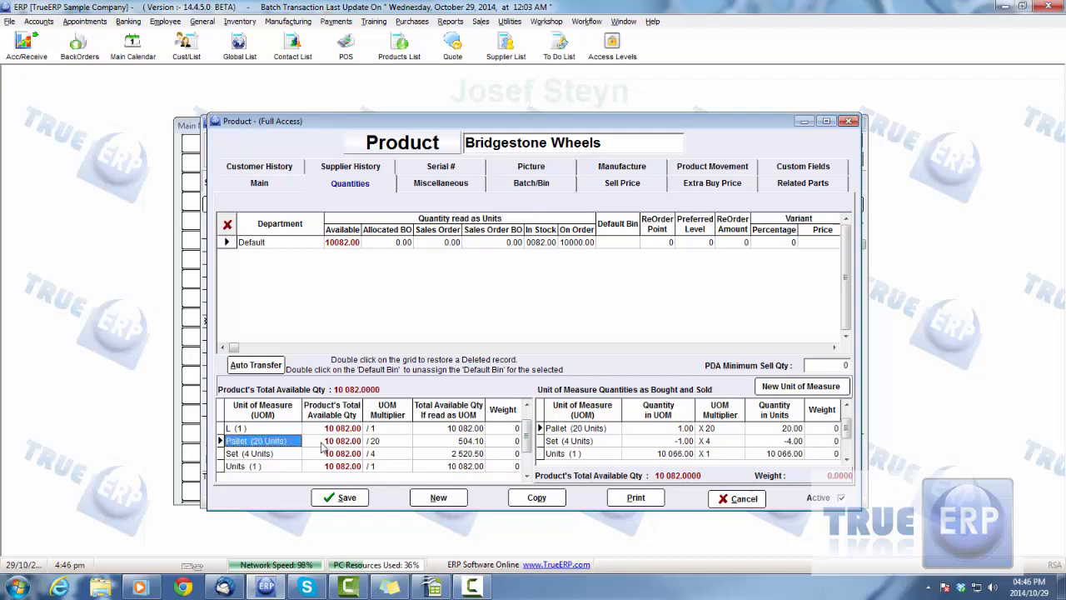
{"action": "left_click", "coordinate": [320, 448]}
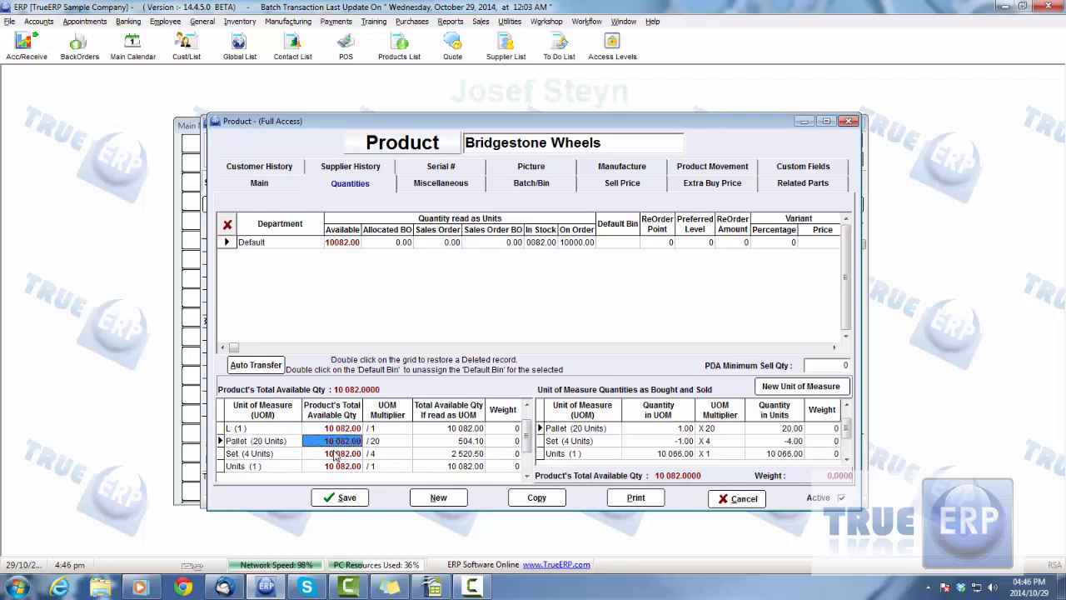
{"action": "left_click", "coordinate": [336, 465]}
{"action": "left_click", "coordinate": [341, 443]}
{"action": "left_click", "coordinate": [390, 442]}
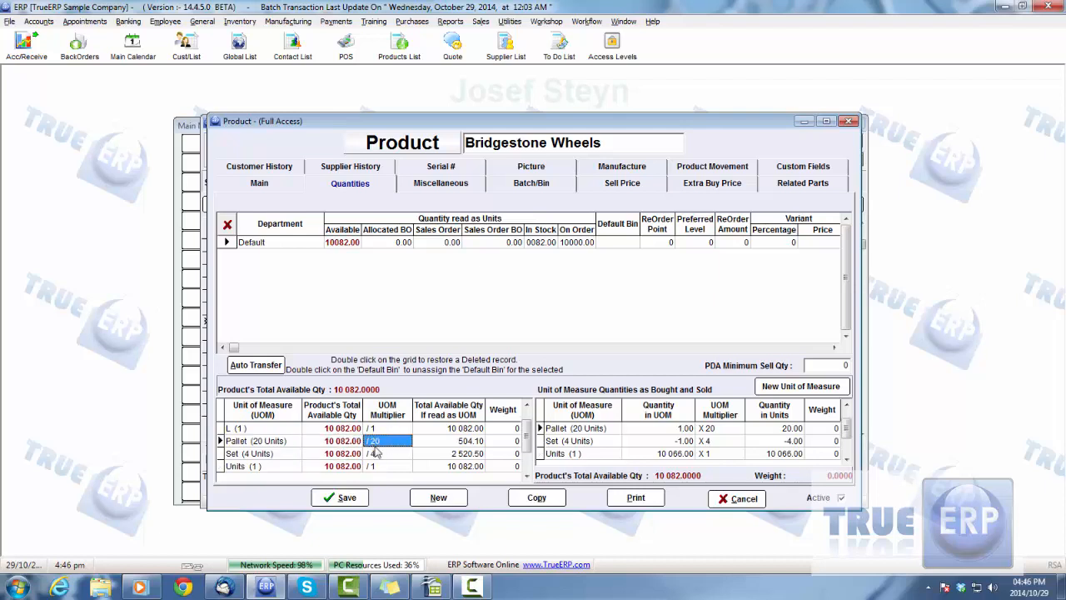
{"action": "left_click", "coordinate": [472, 443]}
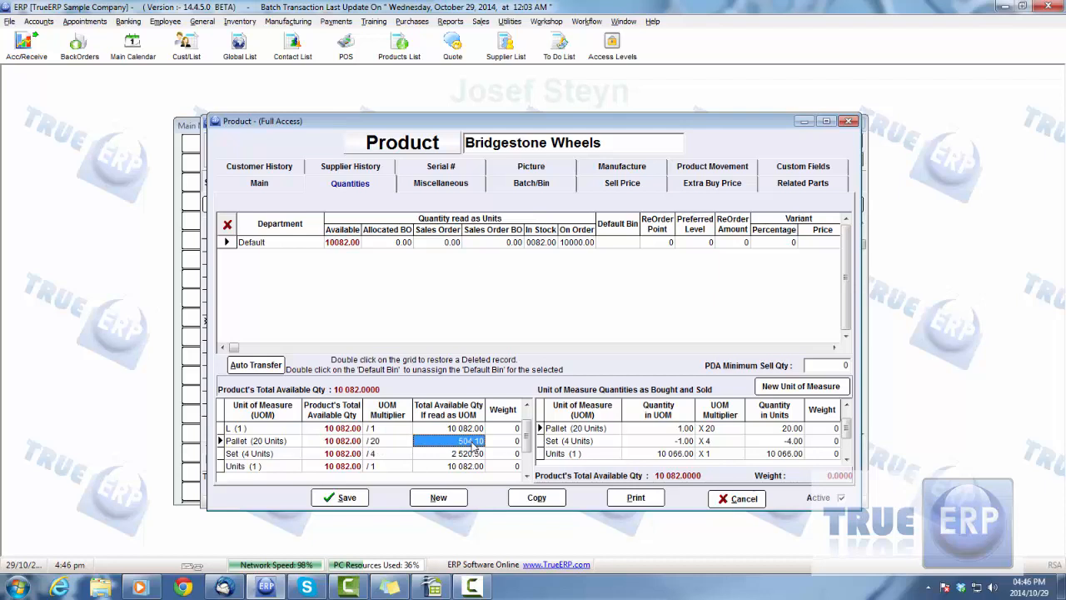
{"action": "left_click", "coordinate": [273, 442]}
{"action": "left_click", "coordinate": [331, 444]}
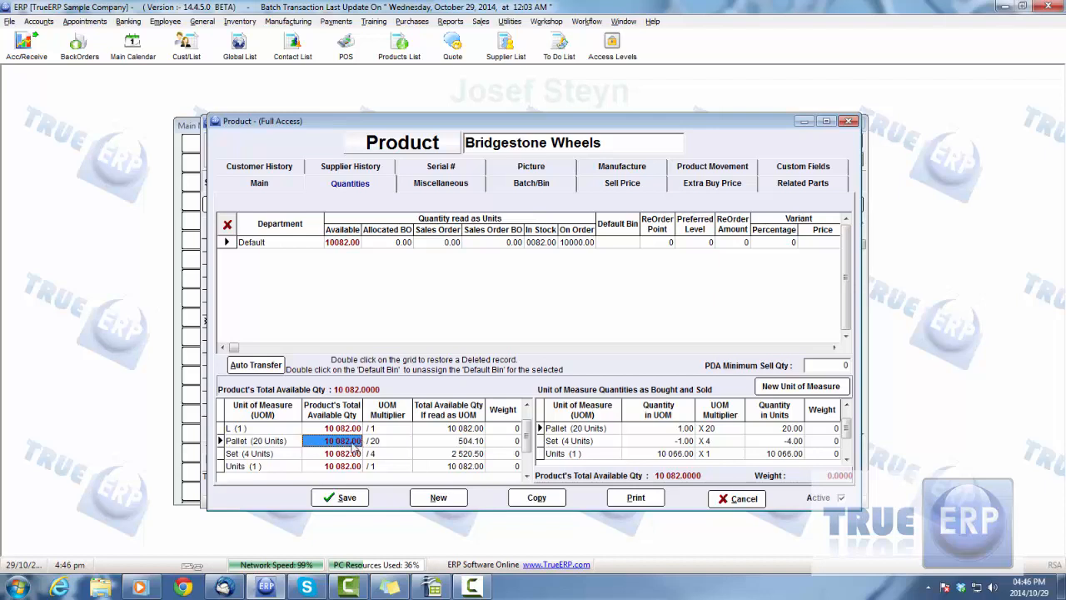
{"action": "left_click", "coordinate": [406, 444]}
{"action": "left_click", "coordinate": [464, 444]}
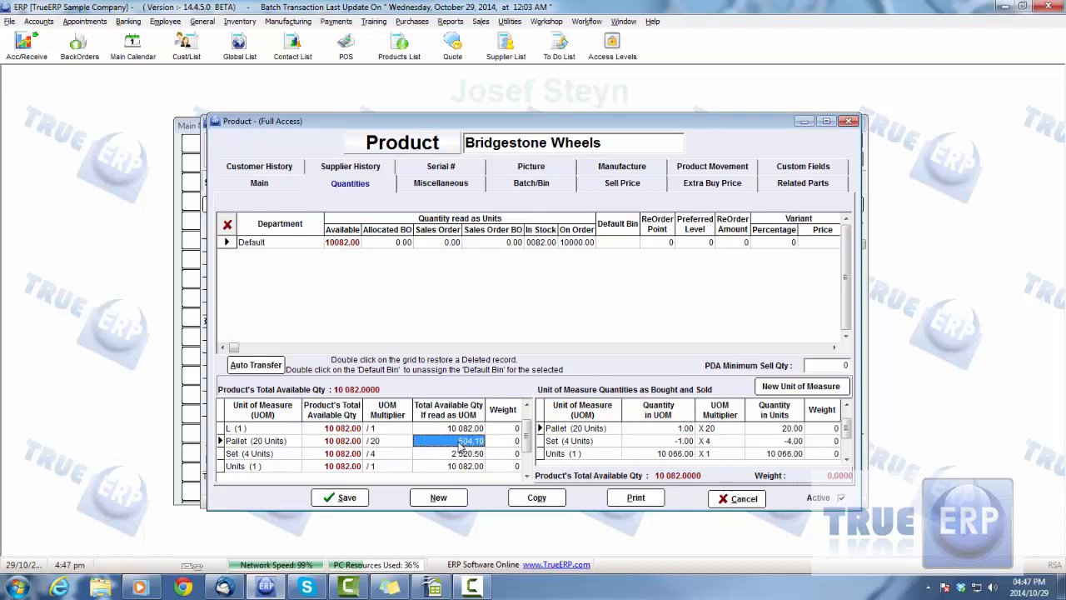
{"action": "left_click", "coordinate": [369, 444]}
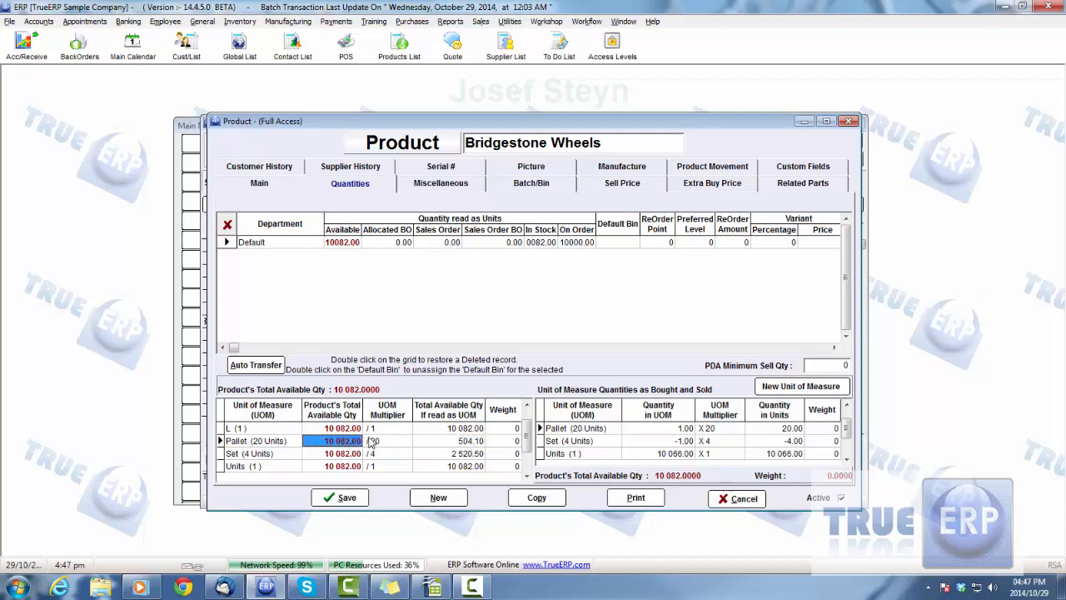
{"action": "left_click", "coordinate": [375, 443]}
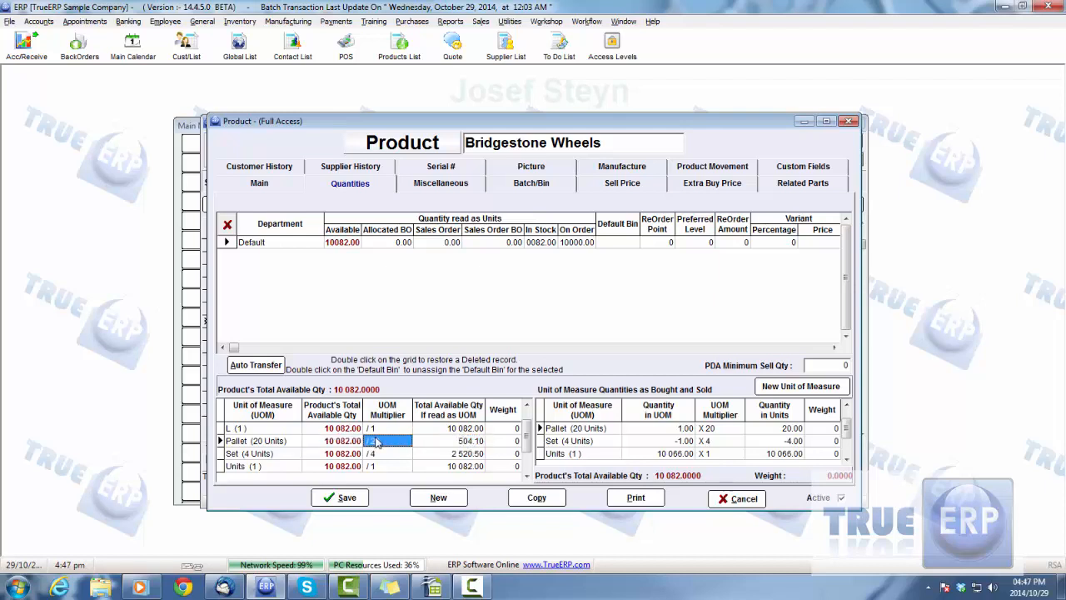
Examine the Set row's total available quantity, multiplier and converted quantity
{"action": "left_click", "coordinate": [281, 457]}
{"action": "left_click", "coordinate": [329, 456]}
{"action": "left_click", "coordinate": [372, 455]}
{"action": "left_click", "coordinate": [441, 453]}
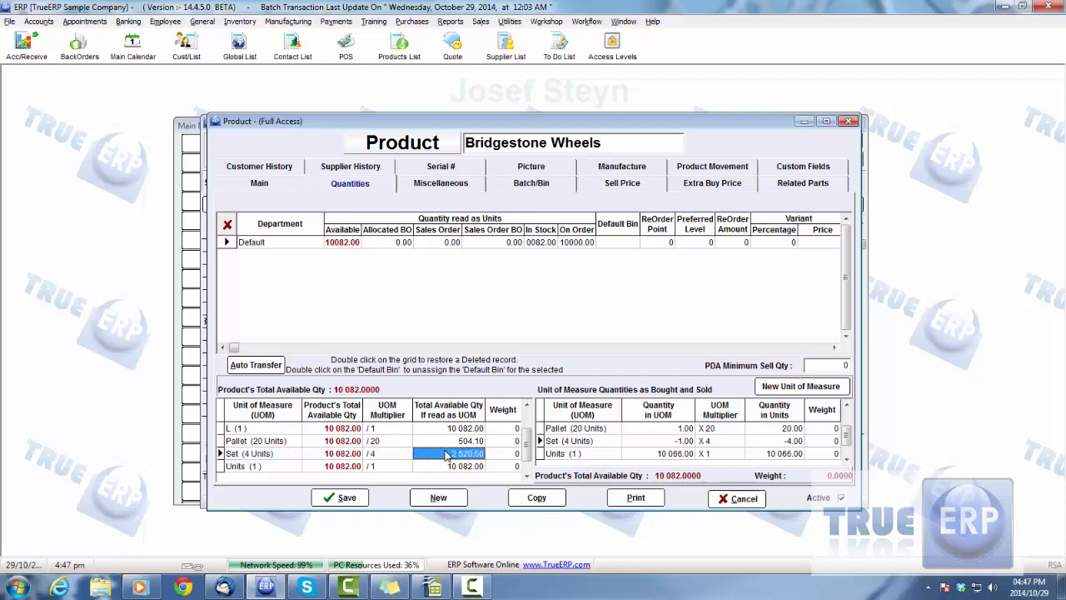
Compare the Set, Units and Pallet quantities in the Unit of Measure Quantities as Bought and Sold grid
{"action": "left_click", "coordinate": [593, 442]}
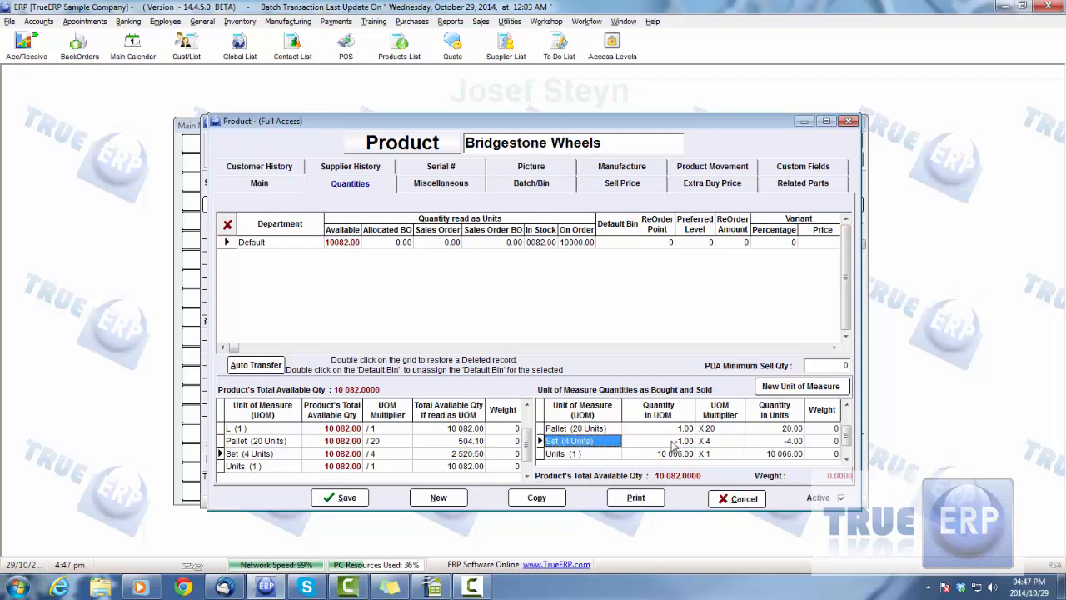
{"action": "left_click", "coordinate": [669, 454]}
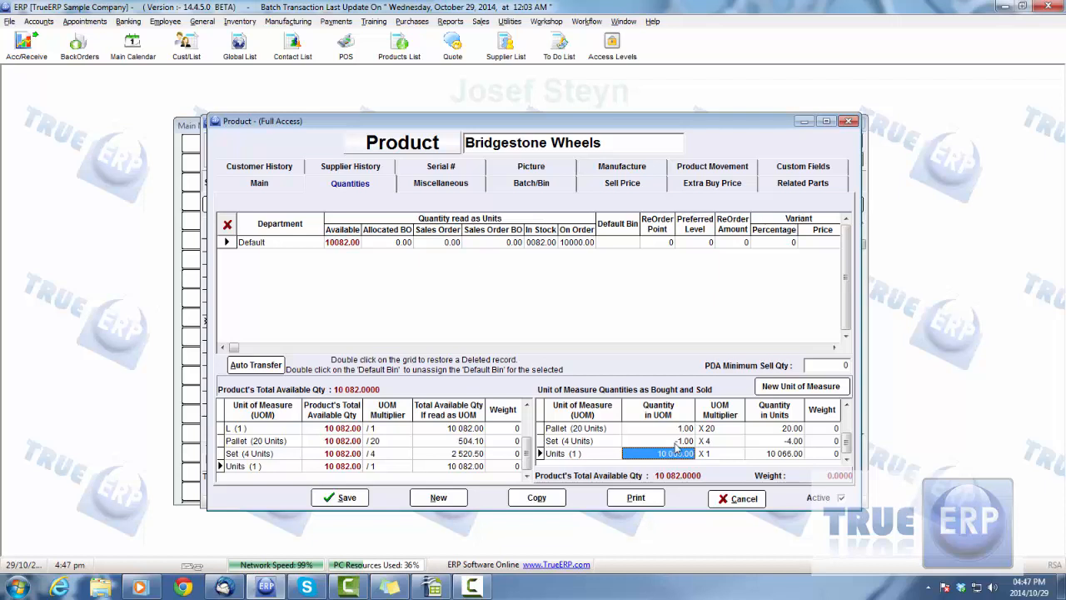
{"action": "left_click", "coordinate": [676, 441]}
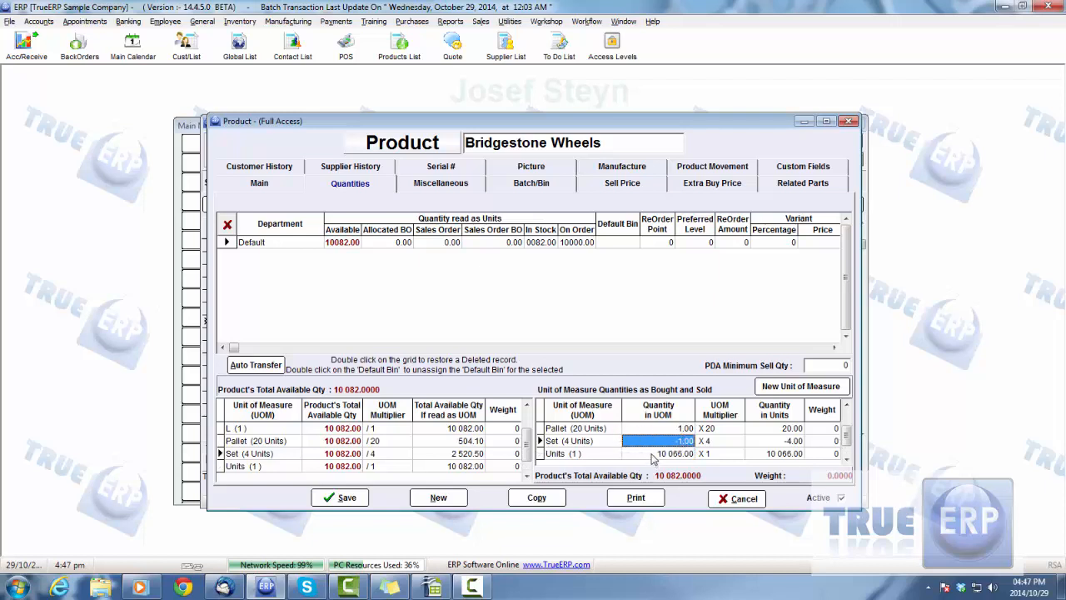
{"action": "left_click", "coordinate": [656, 456]}
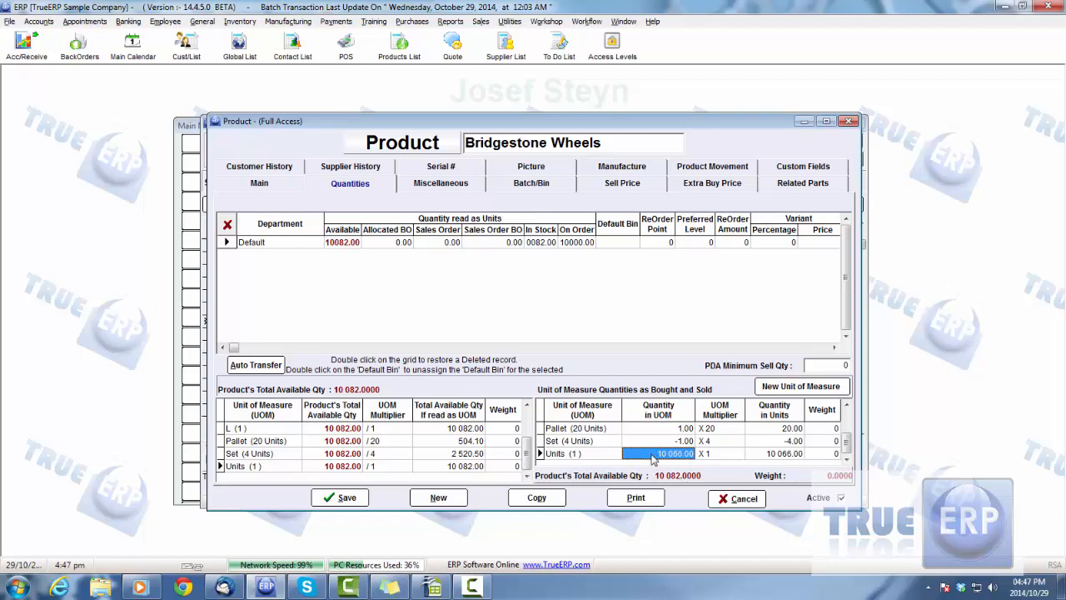
{"action": "left_click", "coordinate": [654, 430]}
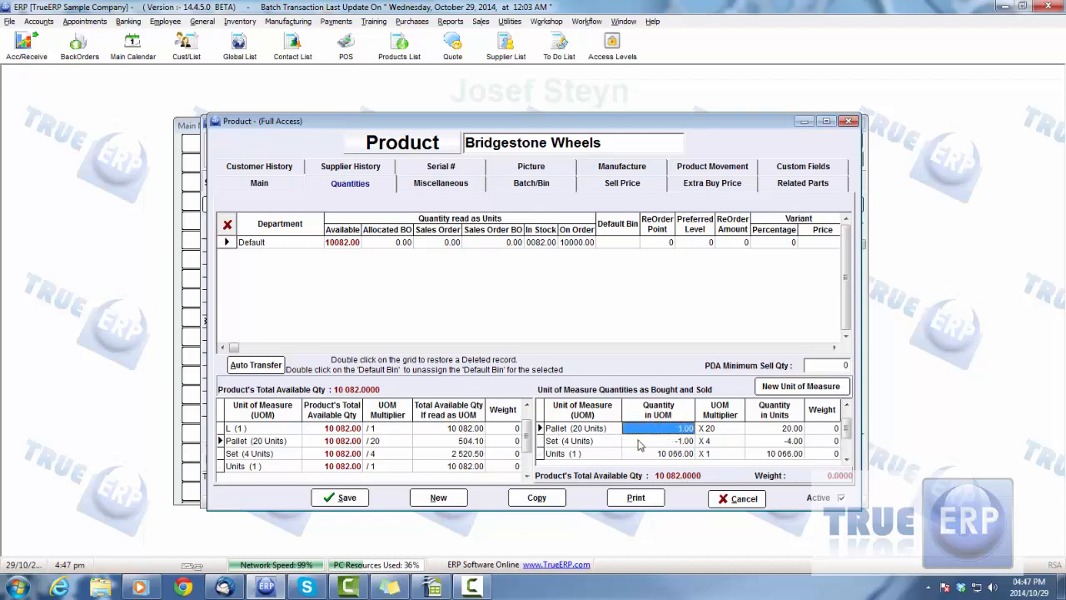
{"action": "left_click", "coordinate": [639, 442]}
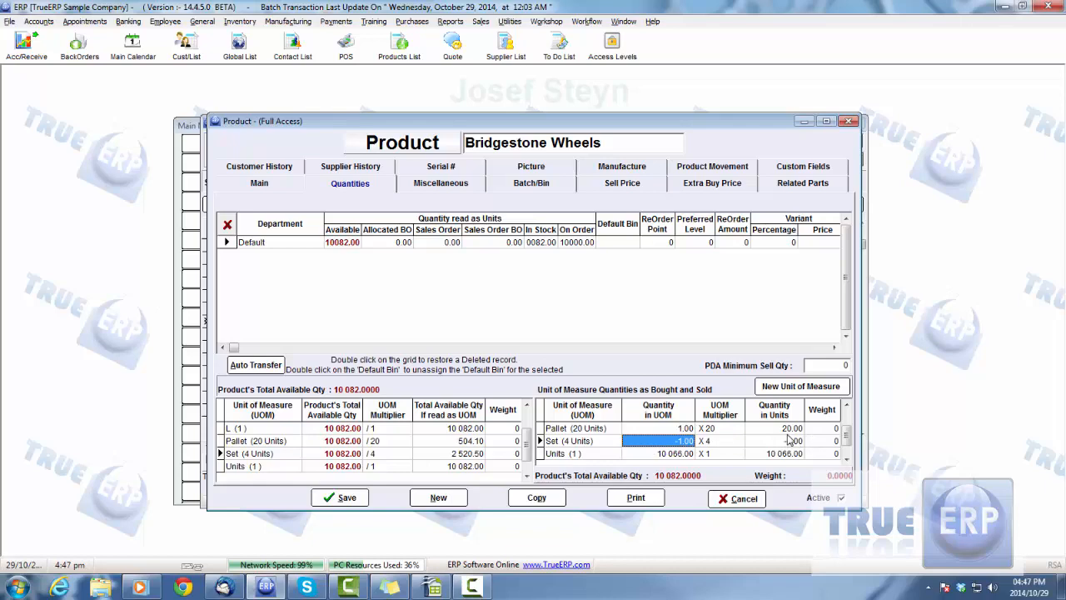
Close the Bridgestone Wheels product without keeping changes, and close the product list
{"action": "left_click", "coordinate": [738, 499]}
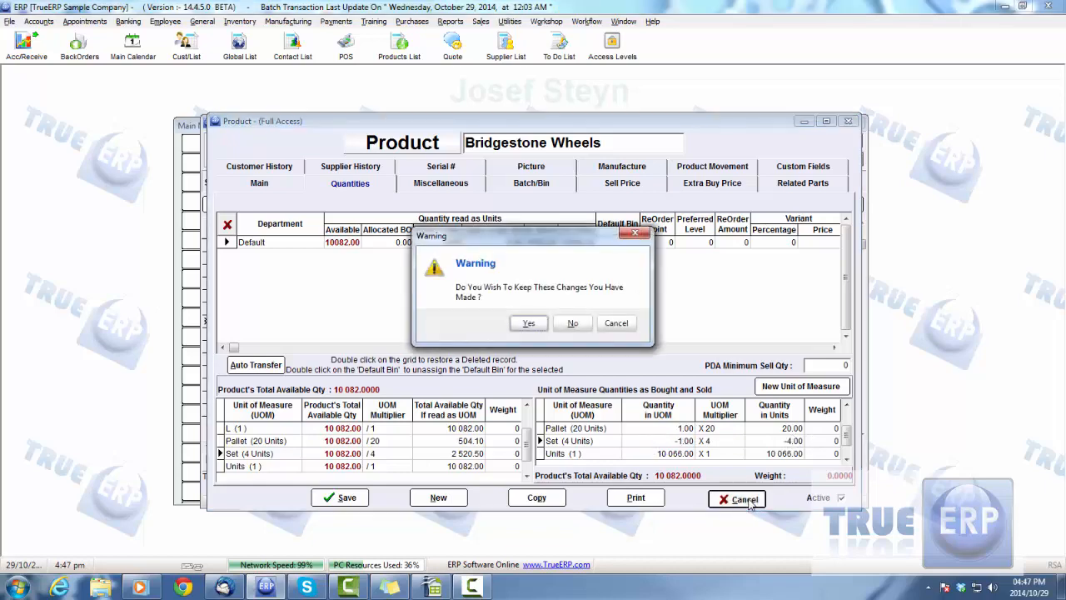
{"action": "left_click", "coordinate": [573, 325]}
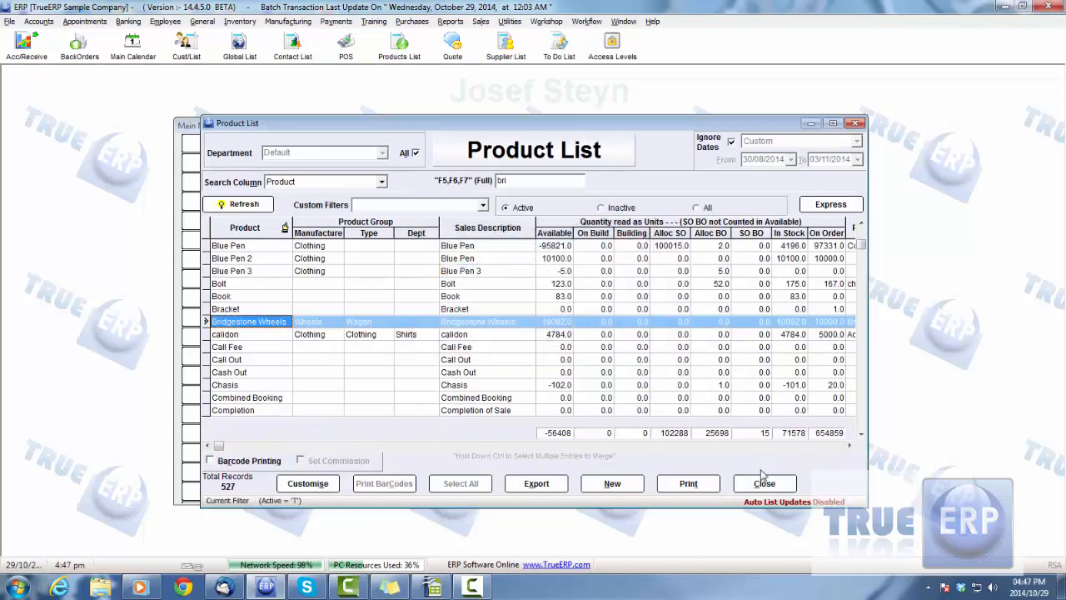
{"action": "left_click", "coordinate": [765, 484]}
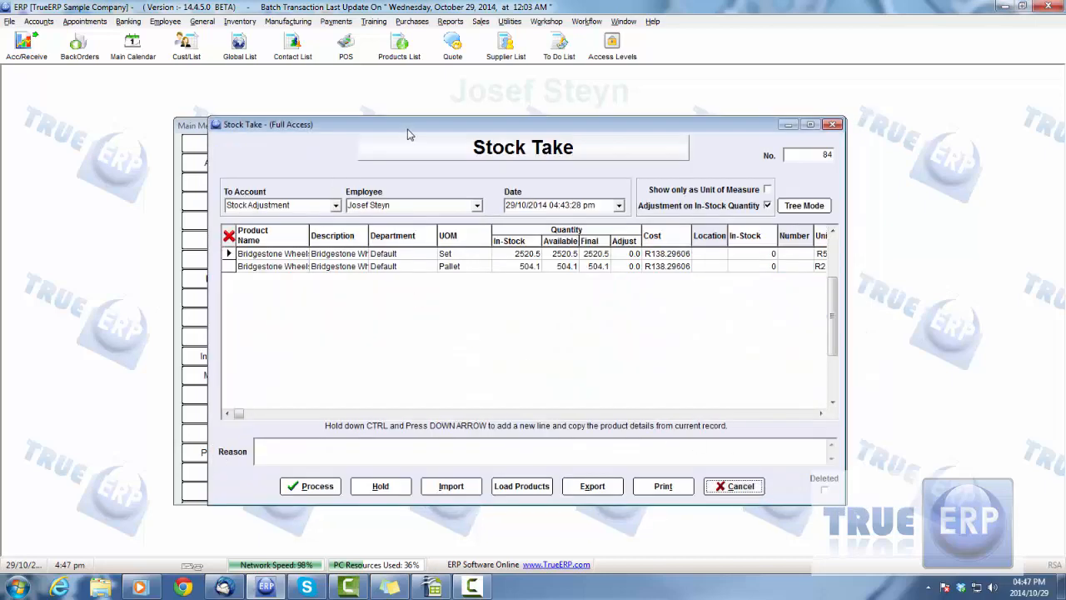
Delete both Bridgestone Wheels lines, Set and Pallet, from the stock take
{"action": "left_click_drag", "start_coordinate": [412, 134], "coordinate": [393, 129]}
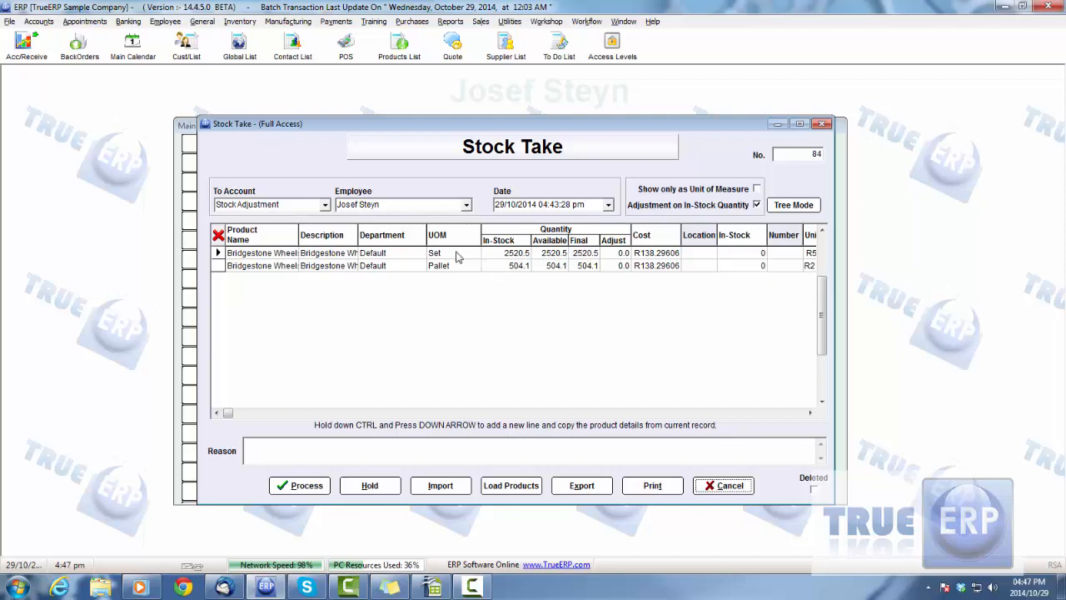
{"action": "left_click", "coordinate": [511, 255]}
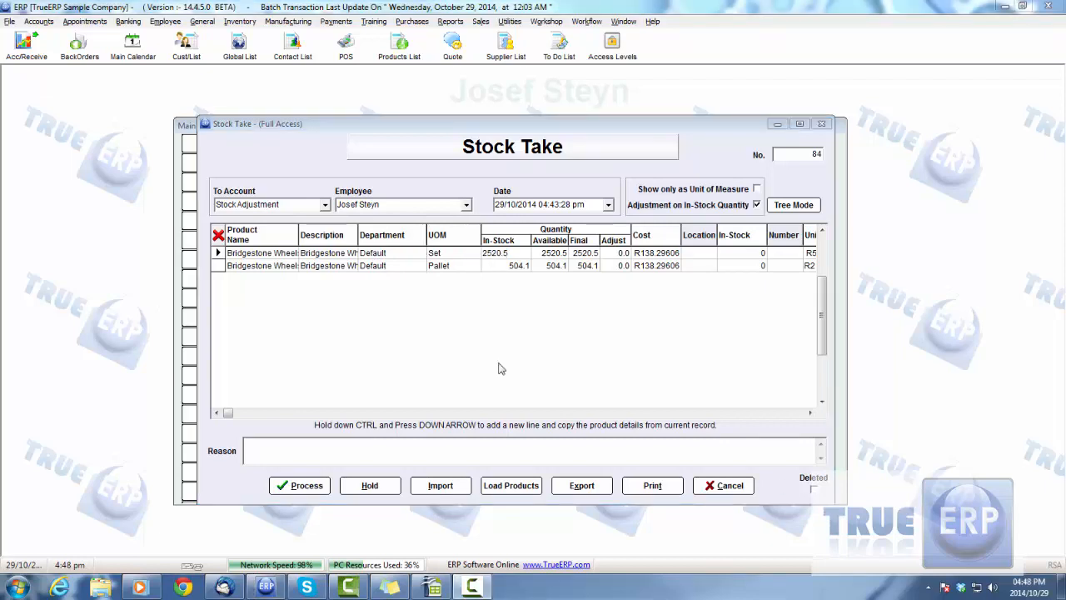
{"action": "left_click", "coordinate": [219, 236]}
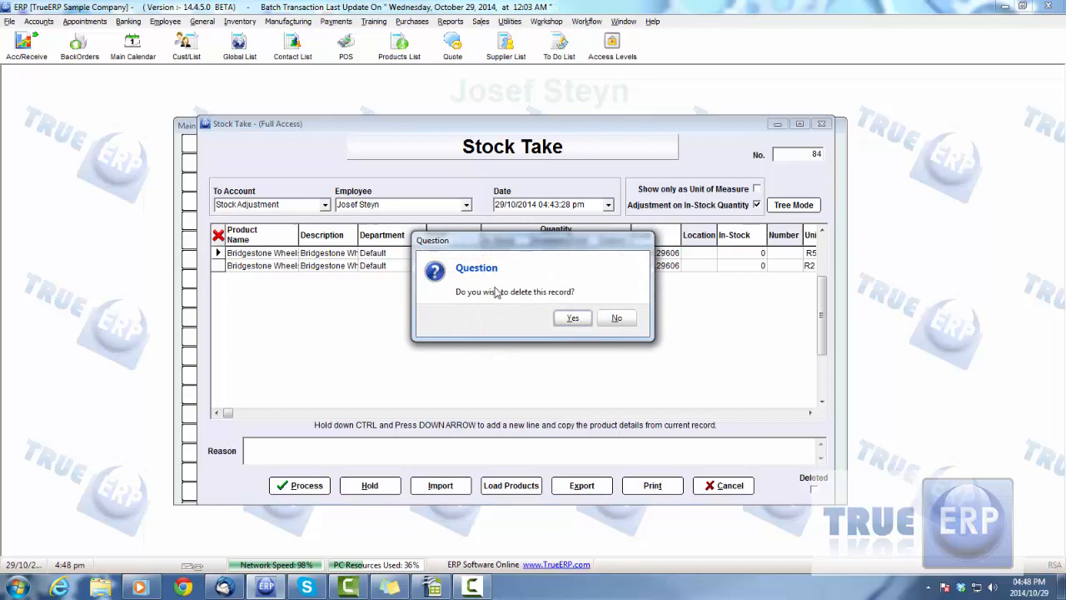
{"action": "left_click", "coordinate": [573, 319]}
{"action": "left_click", "coordinate": [573, 319]}
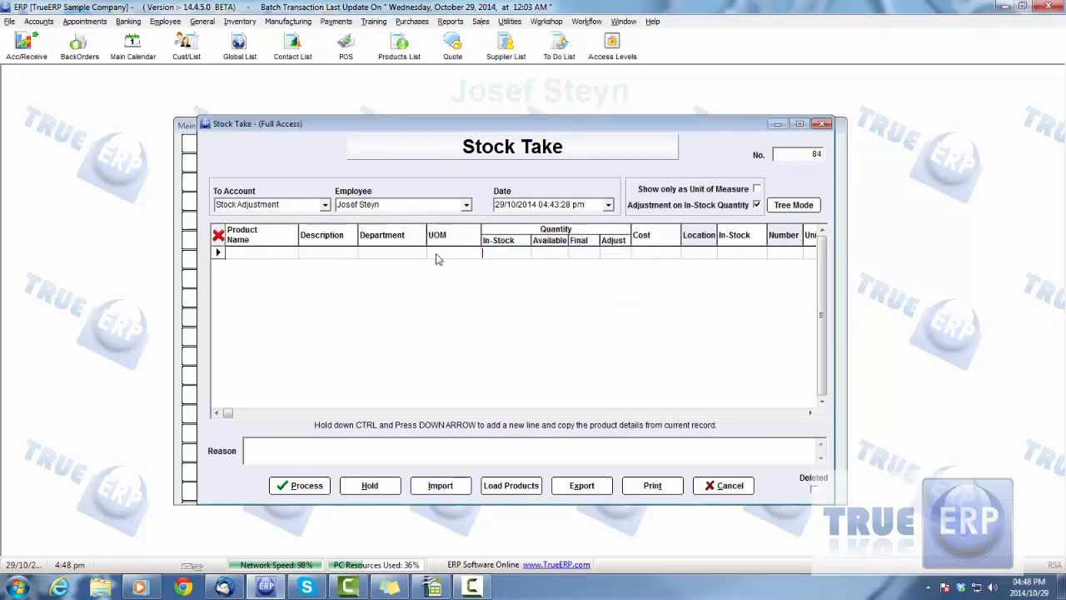
In a new stock take, enable Show only as Unit of Measure and add a Bridgestone Wheels line
{"action": "left_click", "coordinate": [774, 190]}
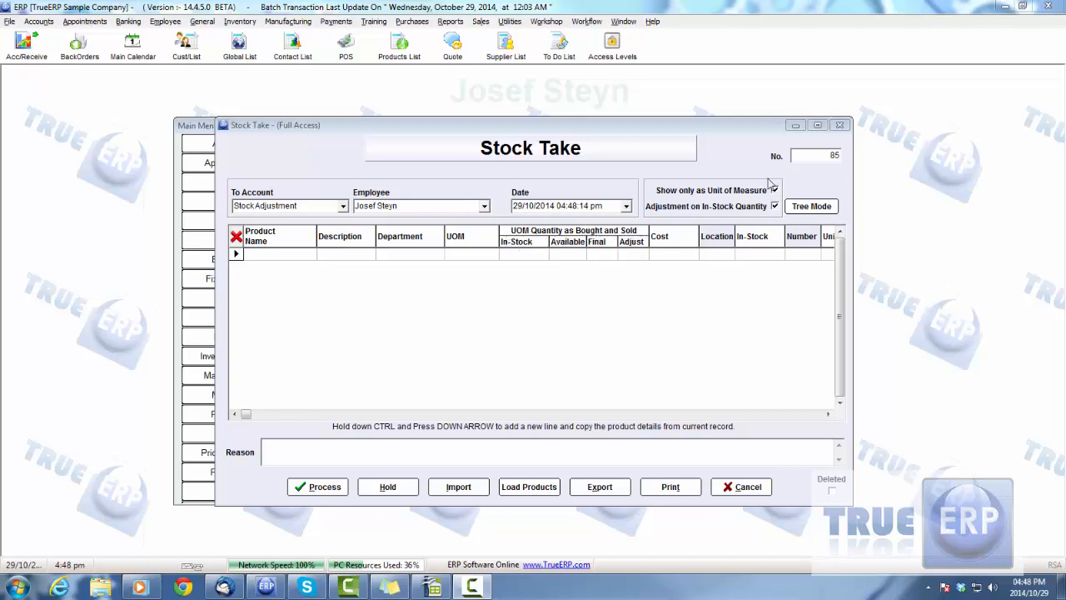
{"action": "left_click", "coordinate": [279, 255]}
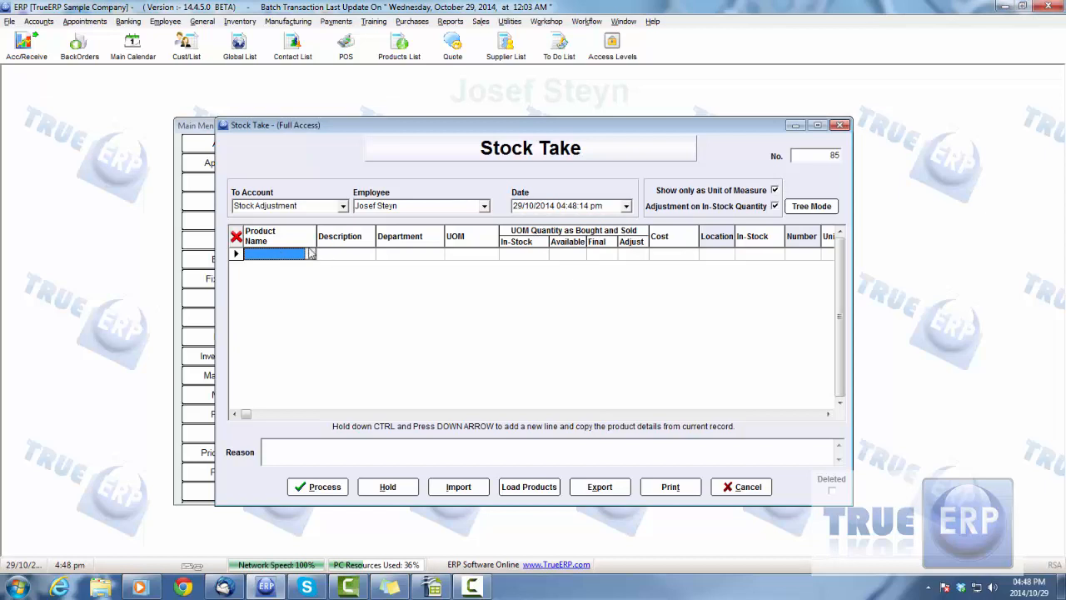
{"action": "left_click", "coordinate": [311, 254]}
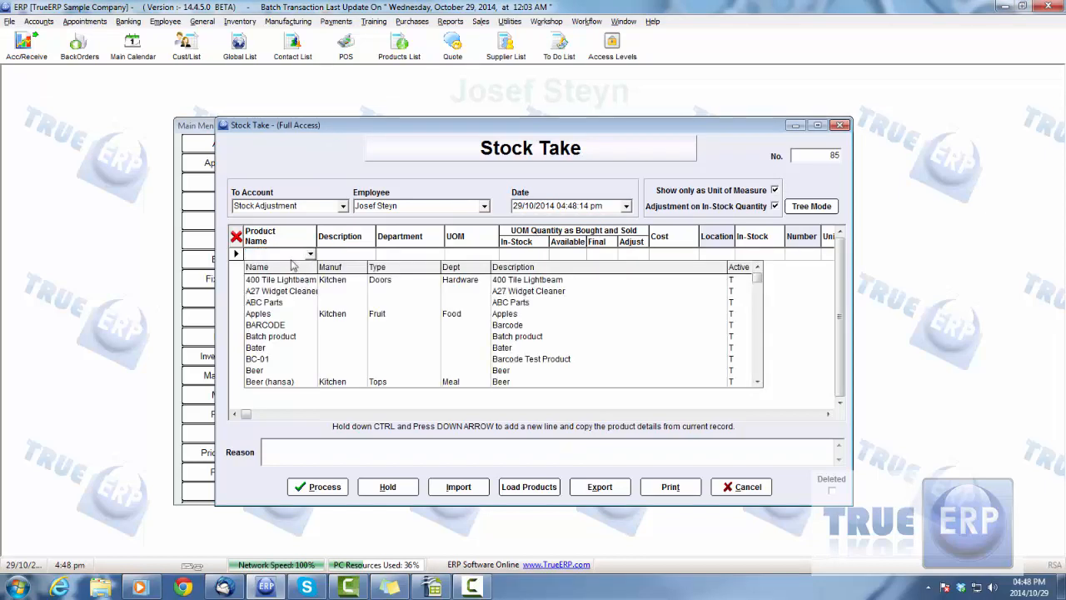
{"action": "type", "text": "bri"}
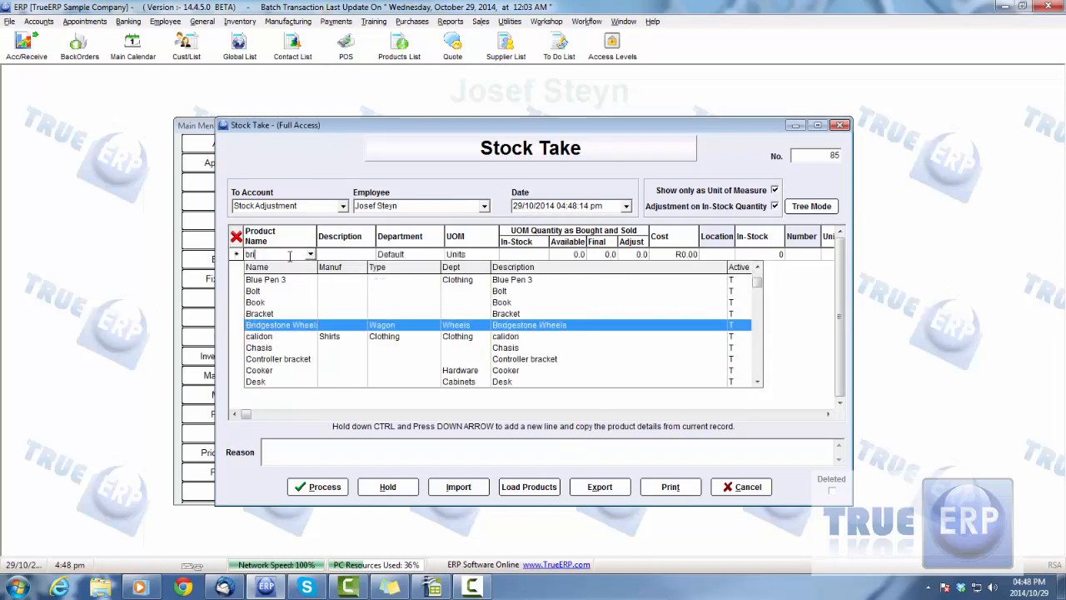
{"action": "left_click", "coordinate": [285, 327]}
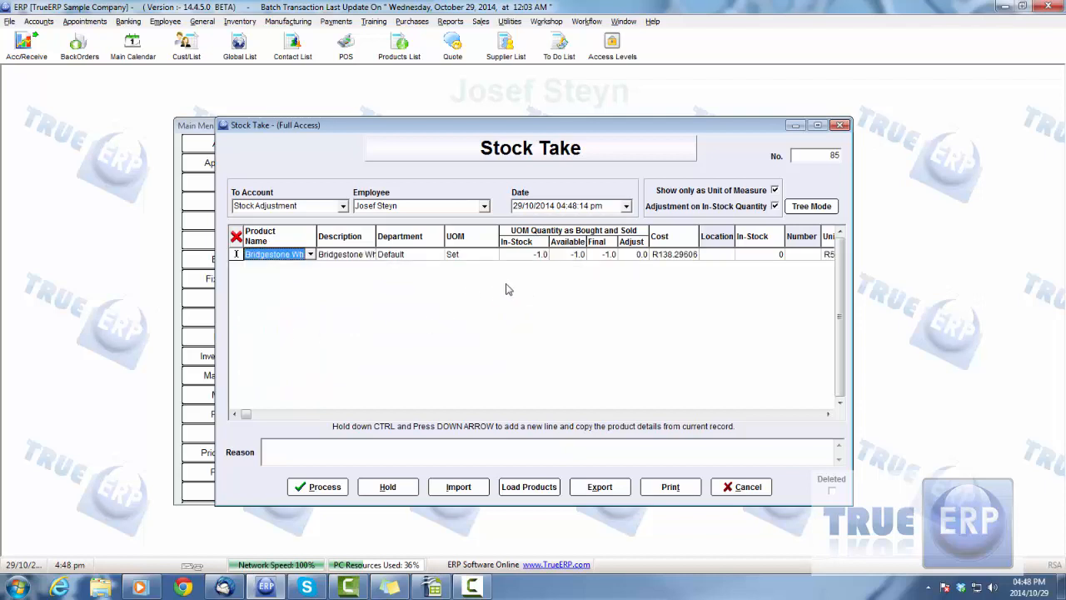
Set the Bridgestone Wheels line's unit of measure to Units, and turn off Show only as Unit of Measure
{"action": "left_click", "coordinate": [511, 256]}
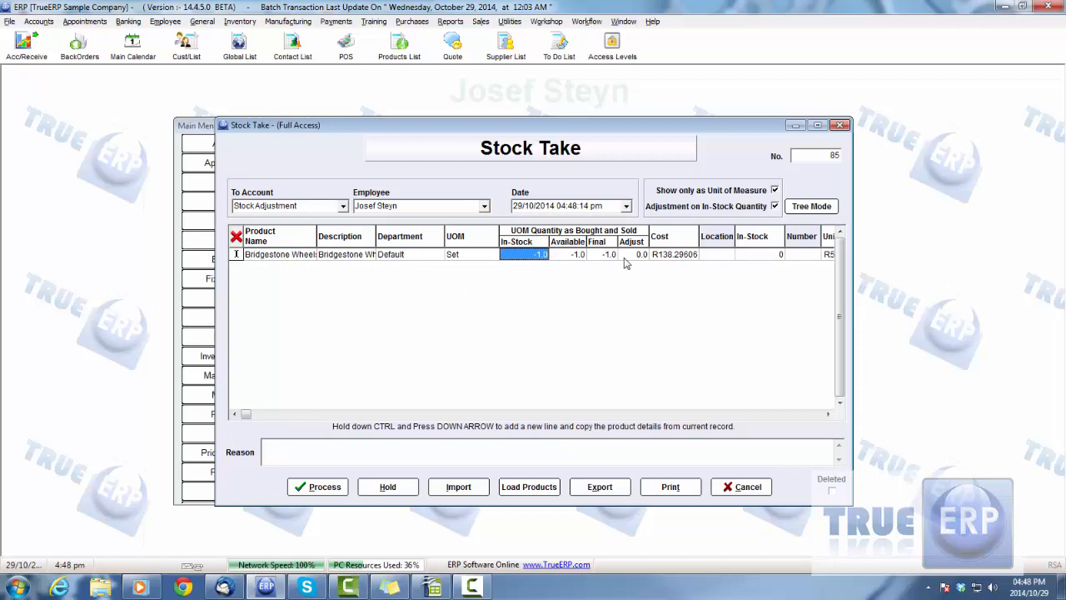
{"action": "left_click", "coordinate": [479, 260]}
{"action": "left_click", "coordinate": [494, 255]}
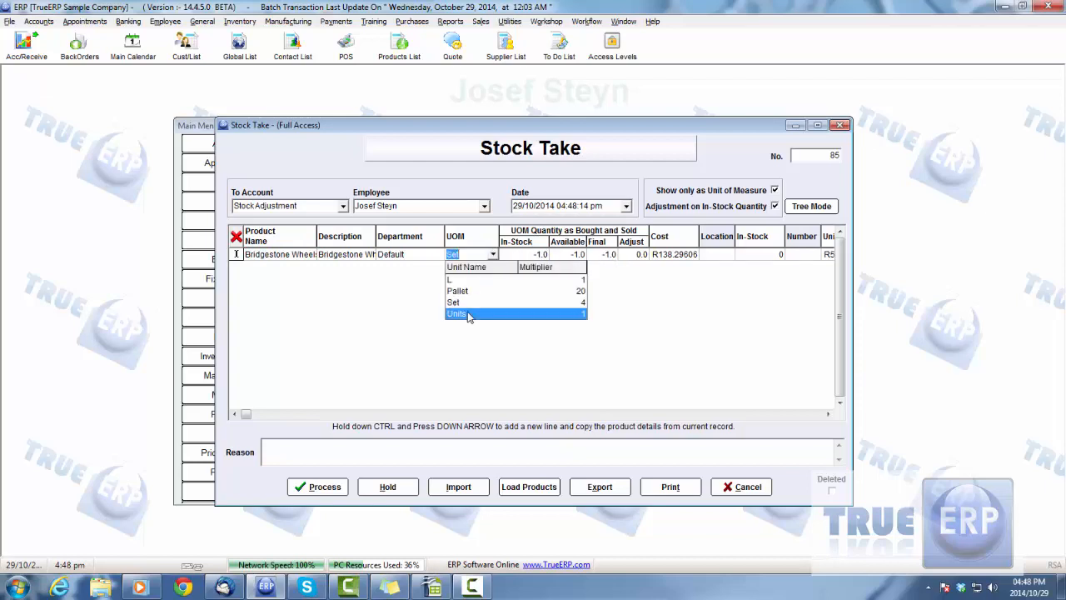
{"action": "left_click", "coordinate": [473, 313]}
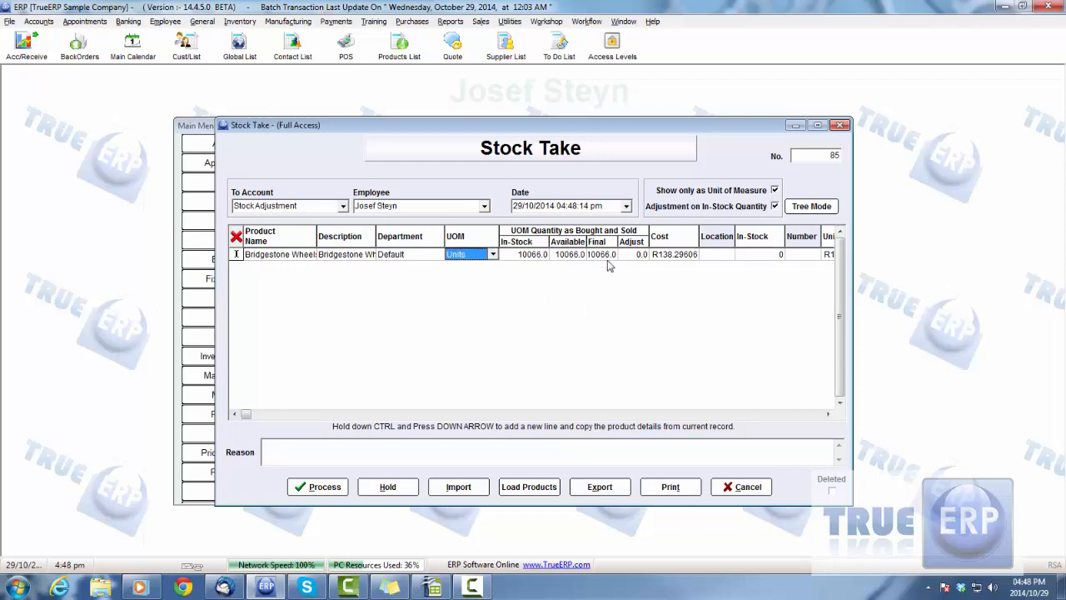
{"action": "mouse_move", "coordinate": [775, 194]}
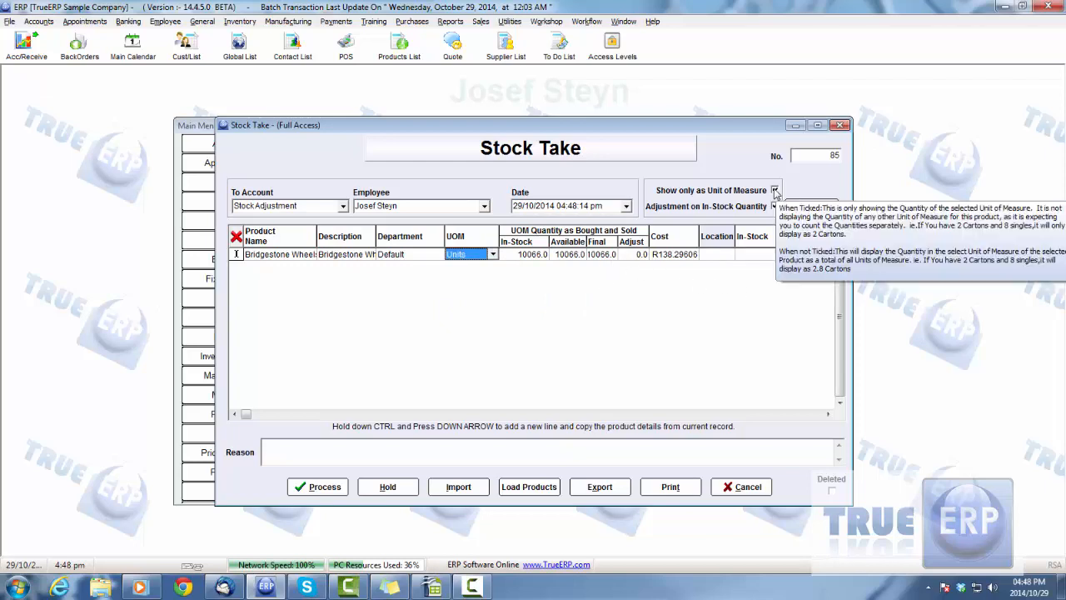
{"action": "left_click", "coordinate": [775, 191]}
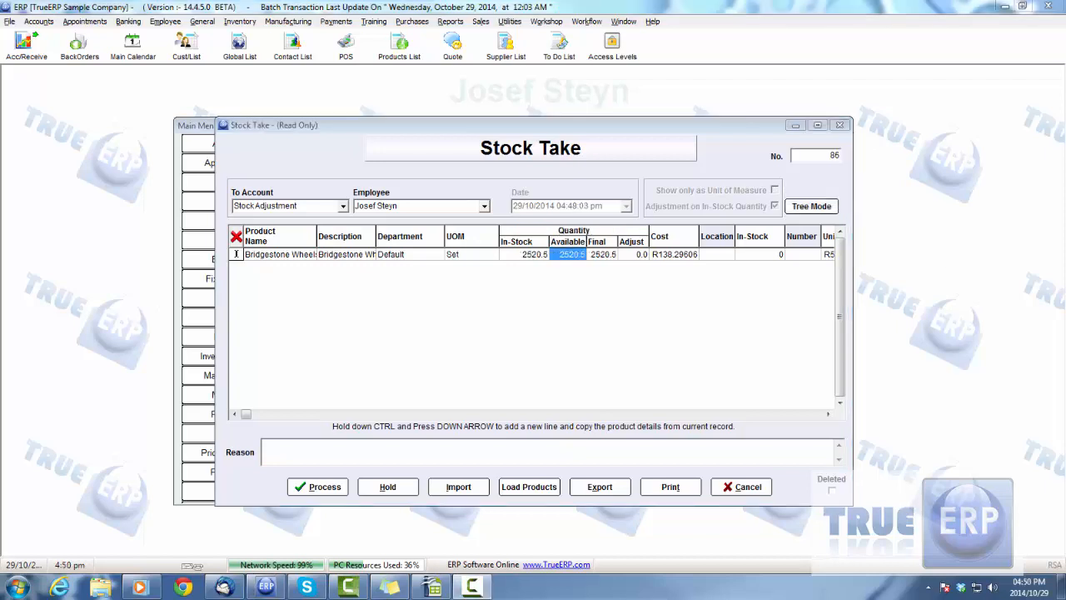
Delete the Bridgestone Wheels line from the stock take and add a line for Apples
{"action": "left_click", "coordinate": [236, 238]}
{"action": "left_click", "coordinate": [569, 319]}
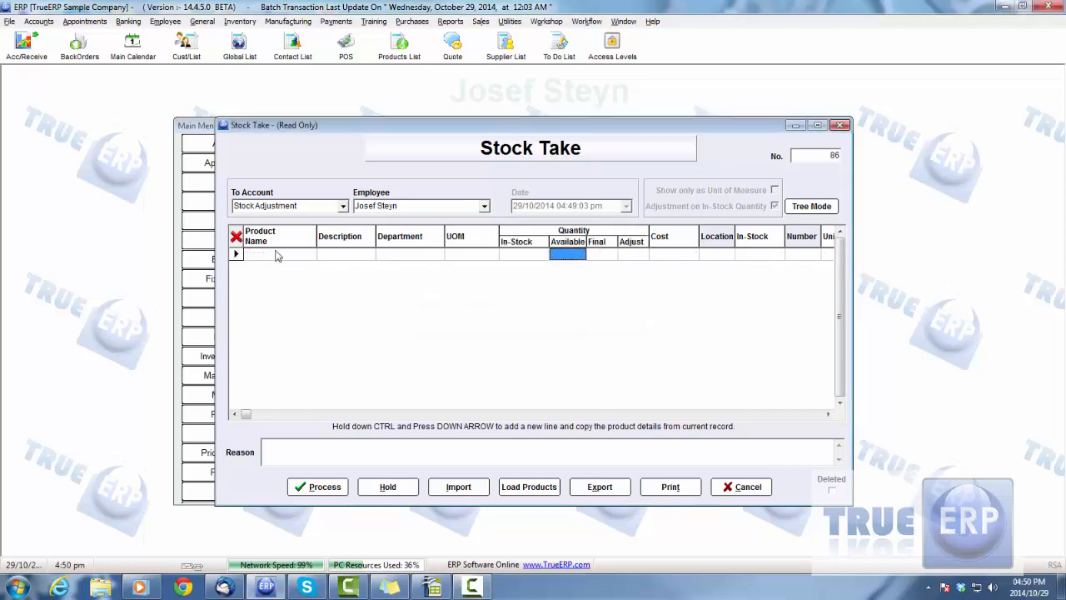
{"action": "left_click", "coordinate": [310, 254]}
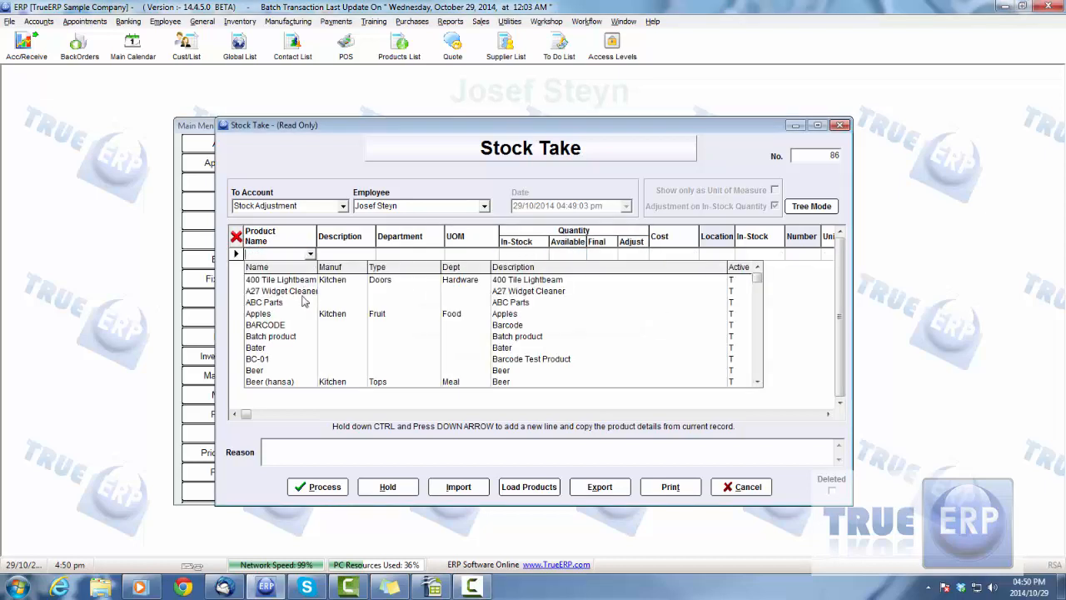
{"action": "type", "text": "ca"}
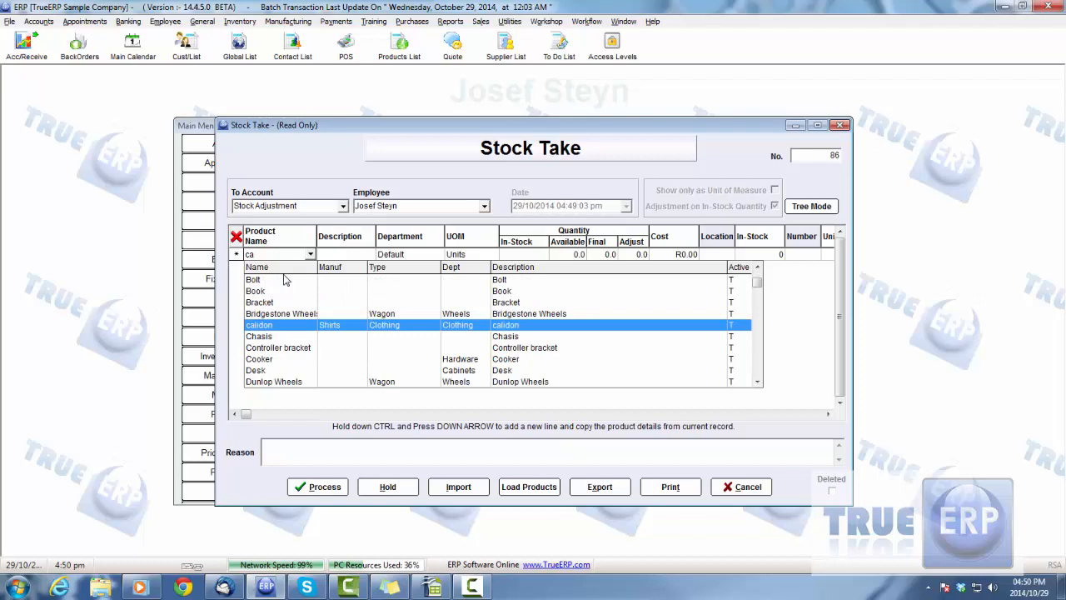
{"action": "type", "text": "ap"}
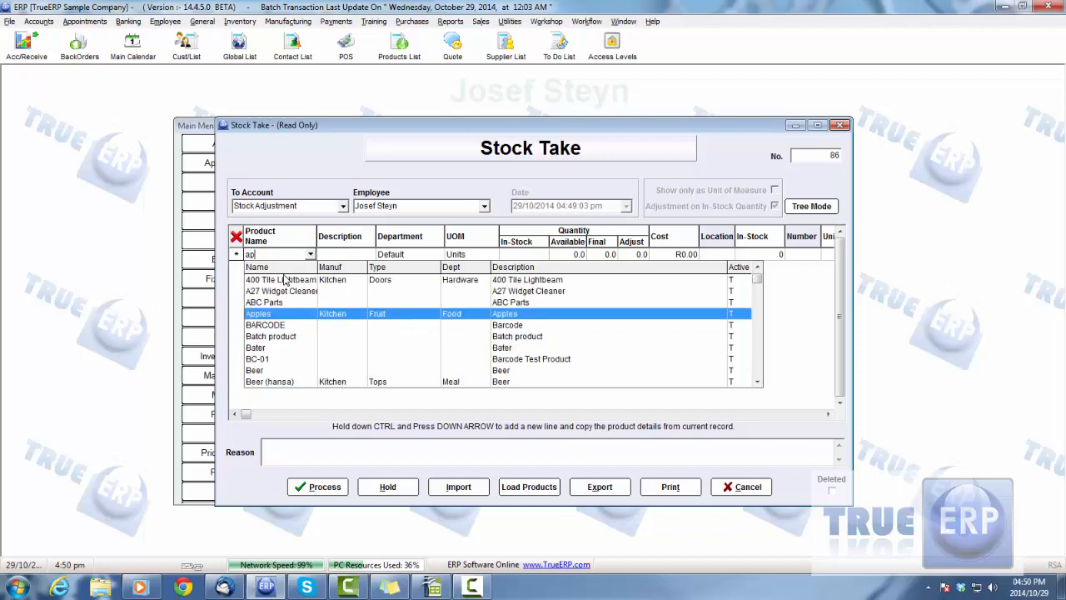
{"action": "left_click", "coordinate": [303, 315]}
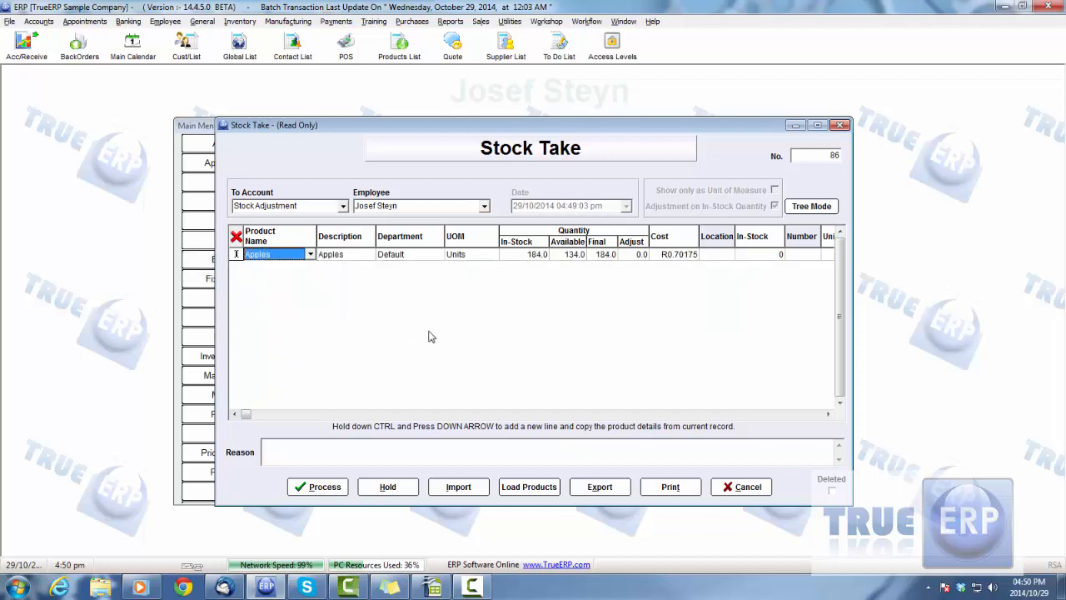
Set the final quantity of the Apples line to 155
{"action": "left_click", "coordinate": [528, 256]}
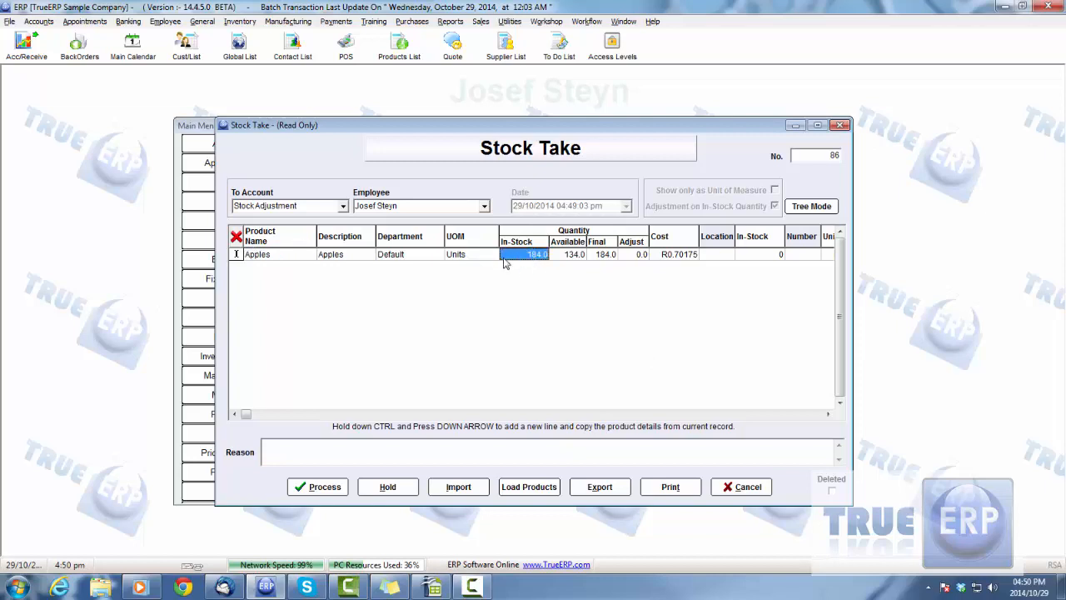
{"action": "left_click", "coordinate": [568, 256]}
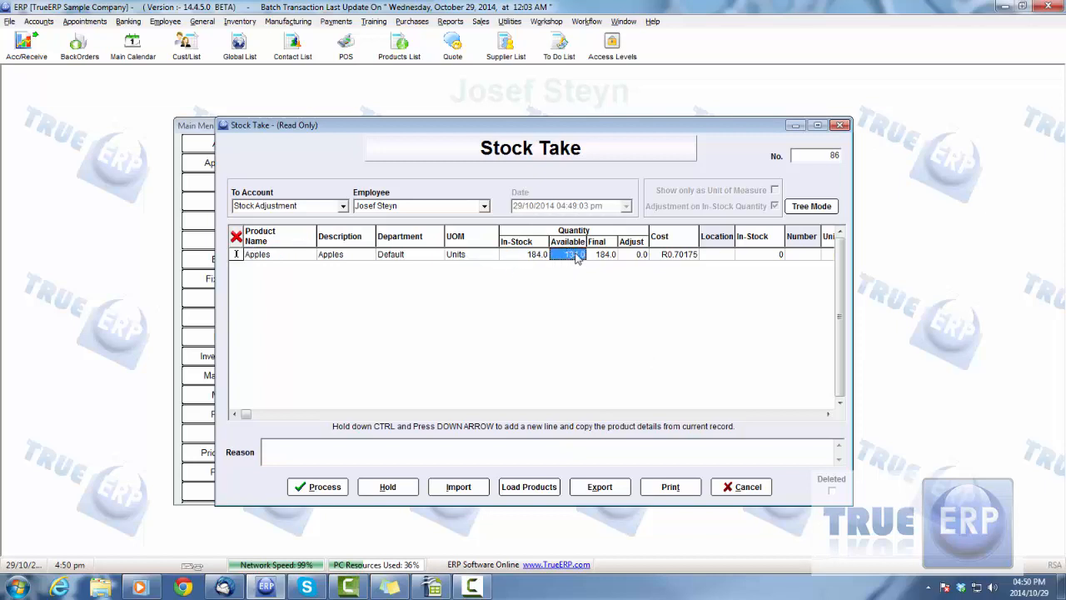
{"action": "left_click", "coordinate": [614, 257]}
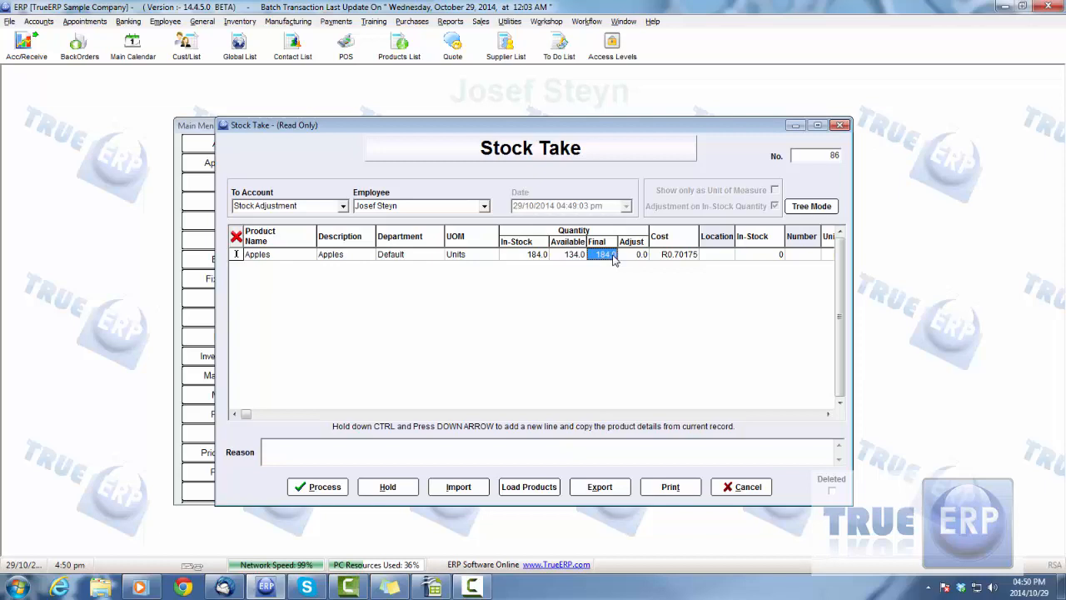
{"action": "left_click", "coordinate": [611, 258]}
{"action": "type", "text": "155"}
{"action": "left_click", "coordinate": [671, 253]}
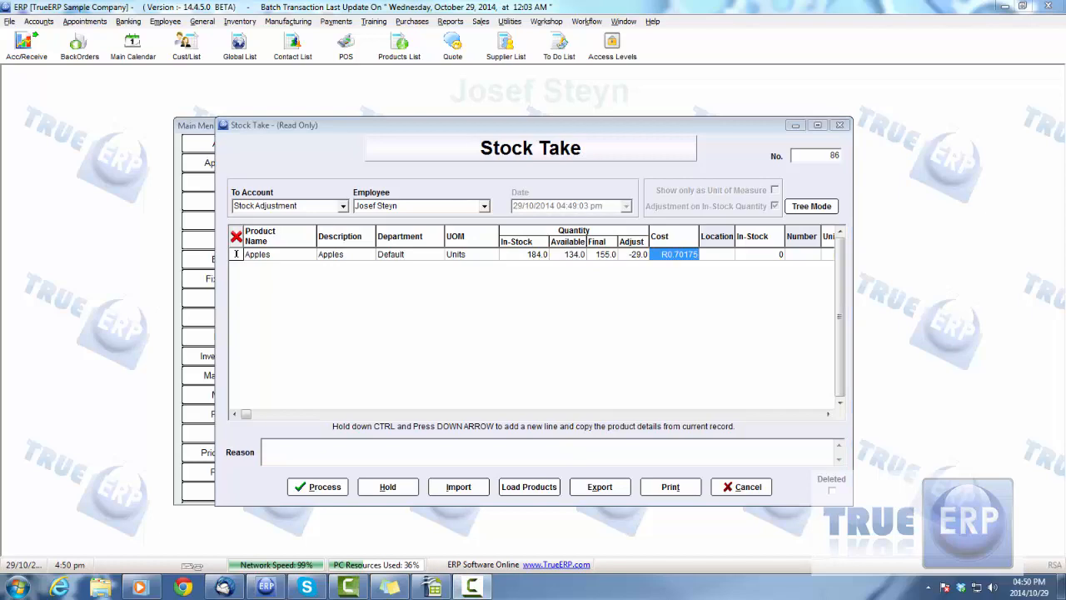
Process the stock take, agreeing to delete the lines with 0 adjustment
{"action": "left_click", "coordinate": [313, 488]}
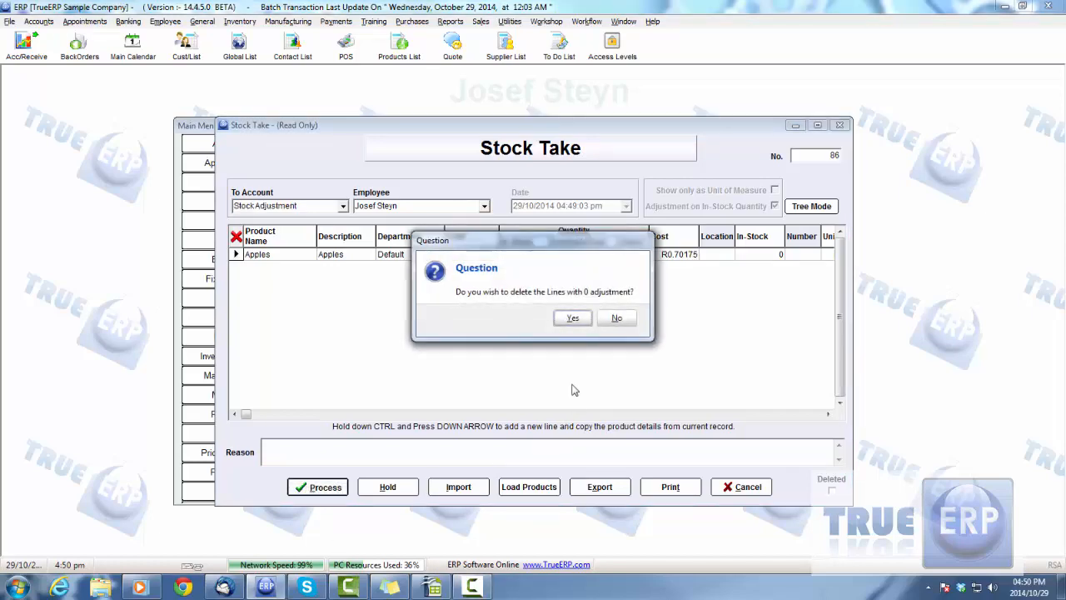
{"action": "left_click", "coordinate": [572, 321]}
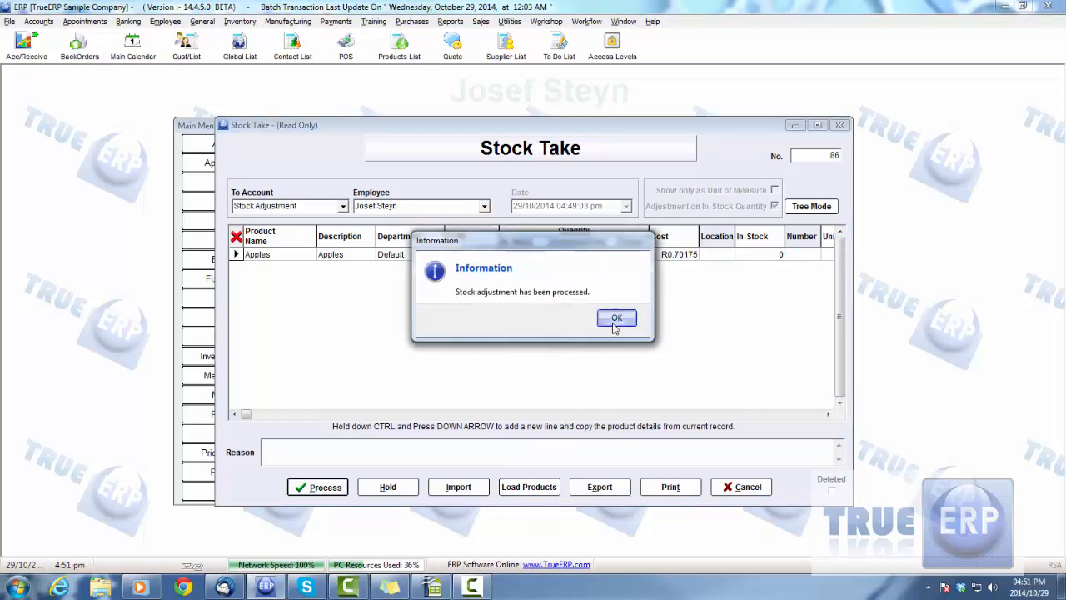
{"action": "left_click", "coordinate": [616, 320]}
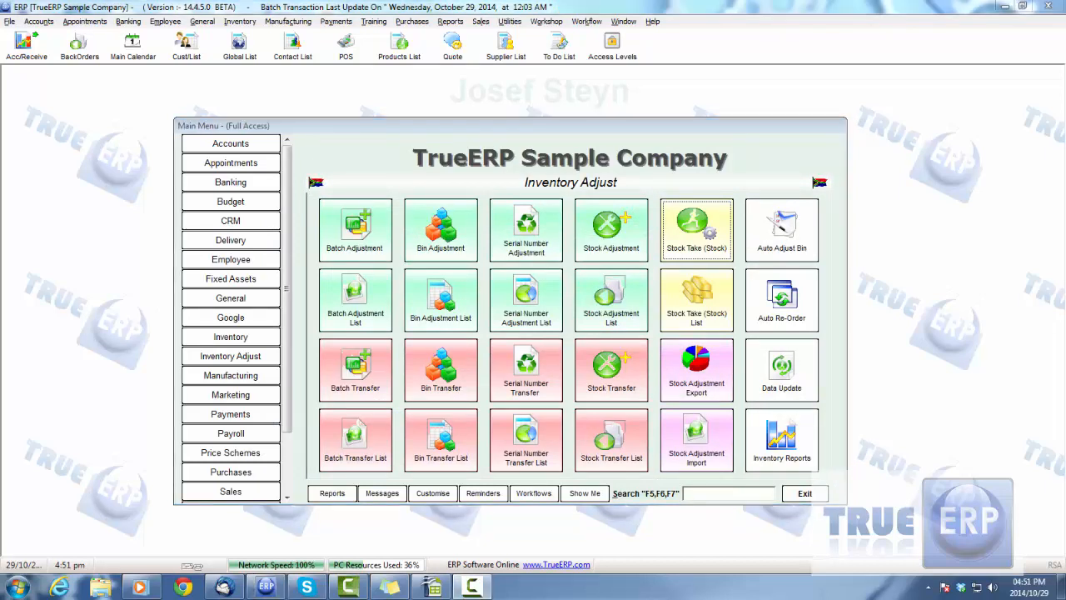
Open the Stock Adjustment List, review the newest stock take entry's quantities and close the entry without changes
{"action": "left_click", "coordinate": [598, 312]}
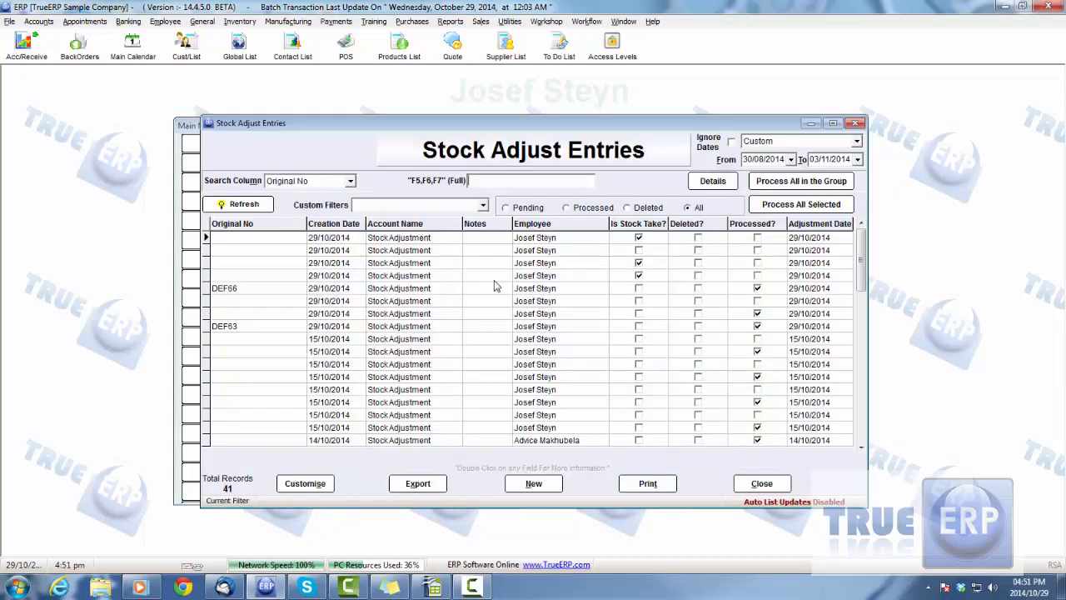
{"action": "left_click", "coordinate": [411, 238]}
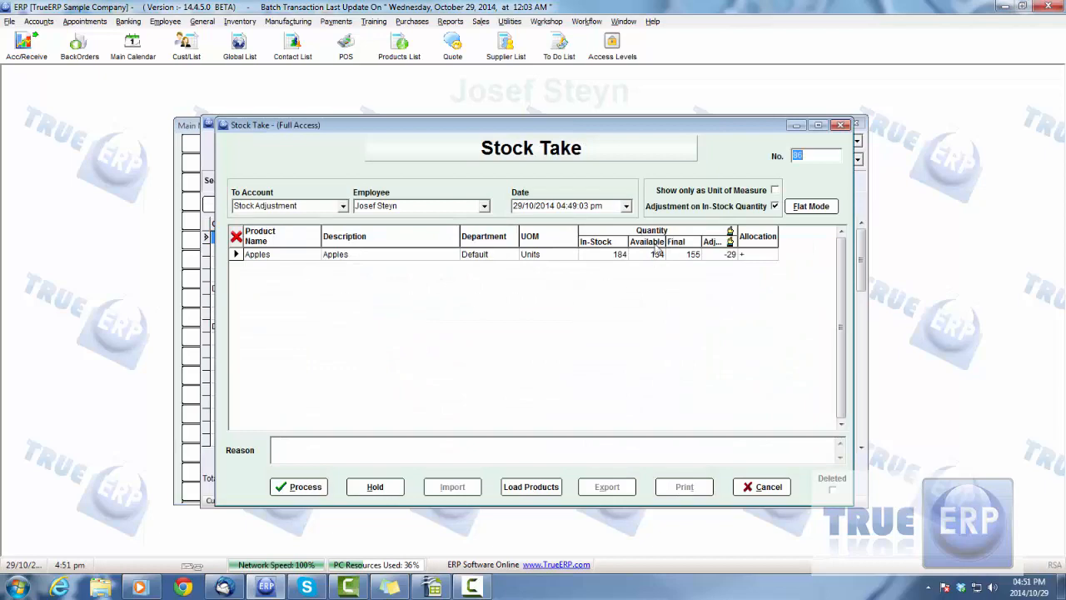
{"action": "left_click", "coordinate": [770, 487]}
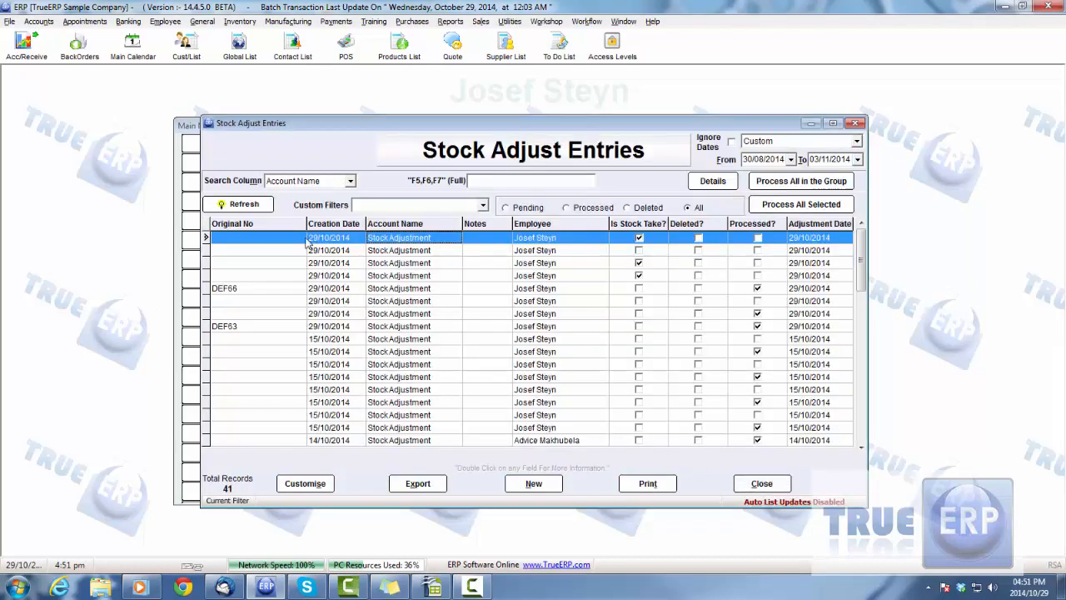
Look through the stock adjustment entries, filter them to Processed with dates ignored, and close the list
{"action": "left_click", "coordinate": [306, 278]}
{"action": "scroll", "coordinate": [410, 357], "scroll_direction": "down", "scroll_amount": 20}
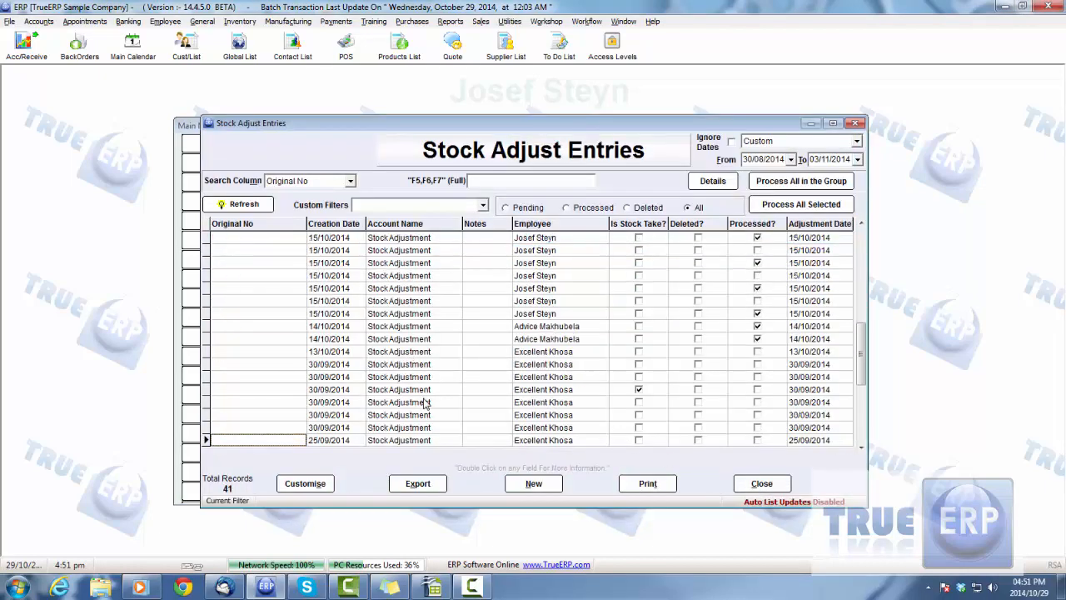
{"action": "scroll", "coordinate": [434, 402], "scroll_direction": "down", "scroll_amount": 2}
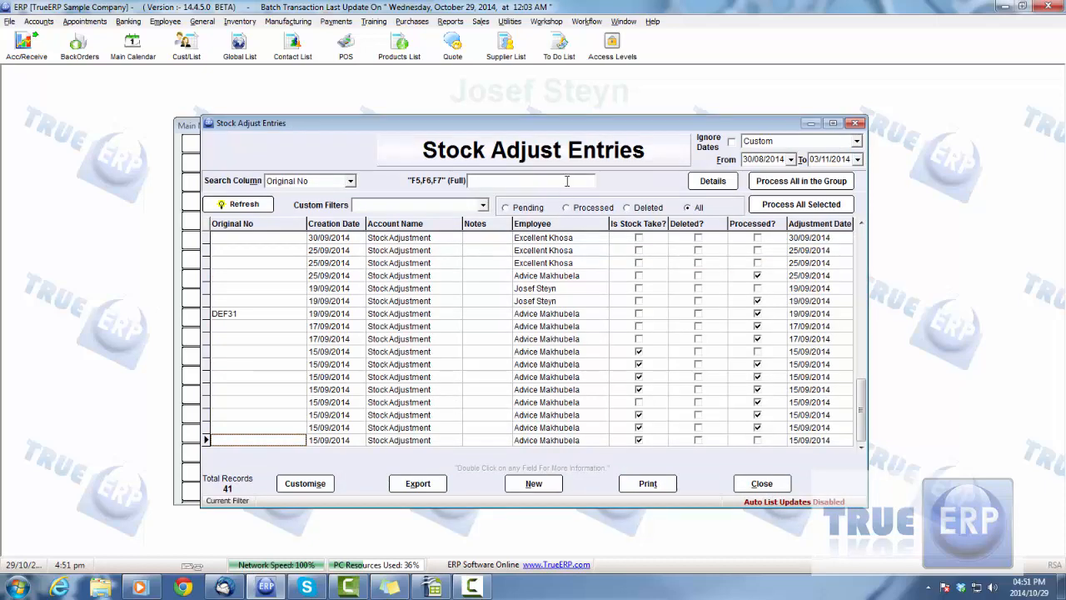
{"action": "left_click_drag", "start_coordinate": [569, 123], "coordinate": [558, 122]}
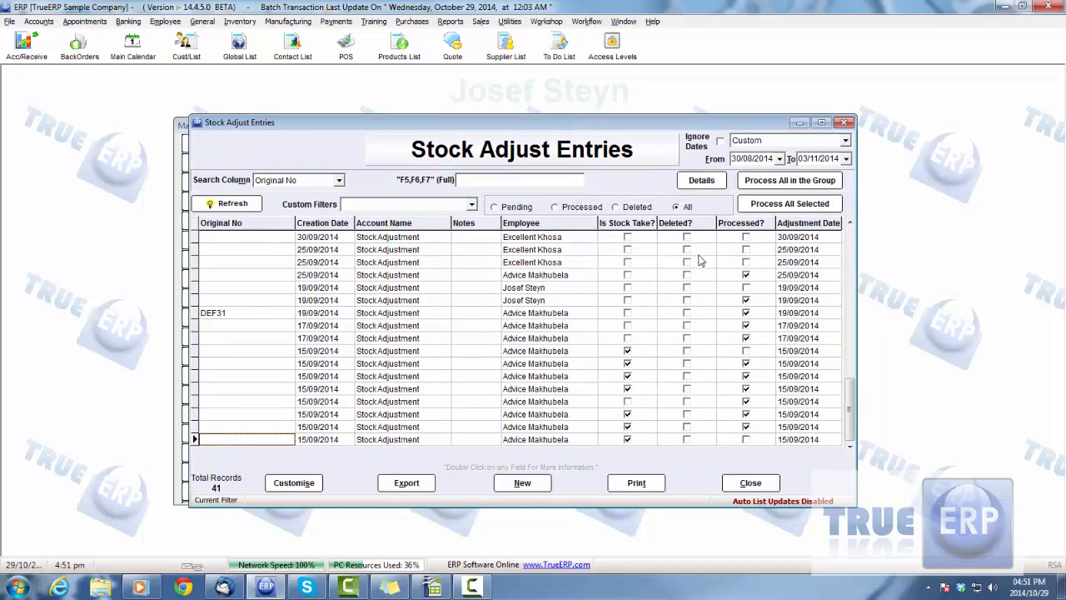
{"action": "left_click", "coordinate": [510, 207]}
{"action": "left_click", "coordinate": [574, 210]}
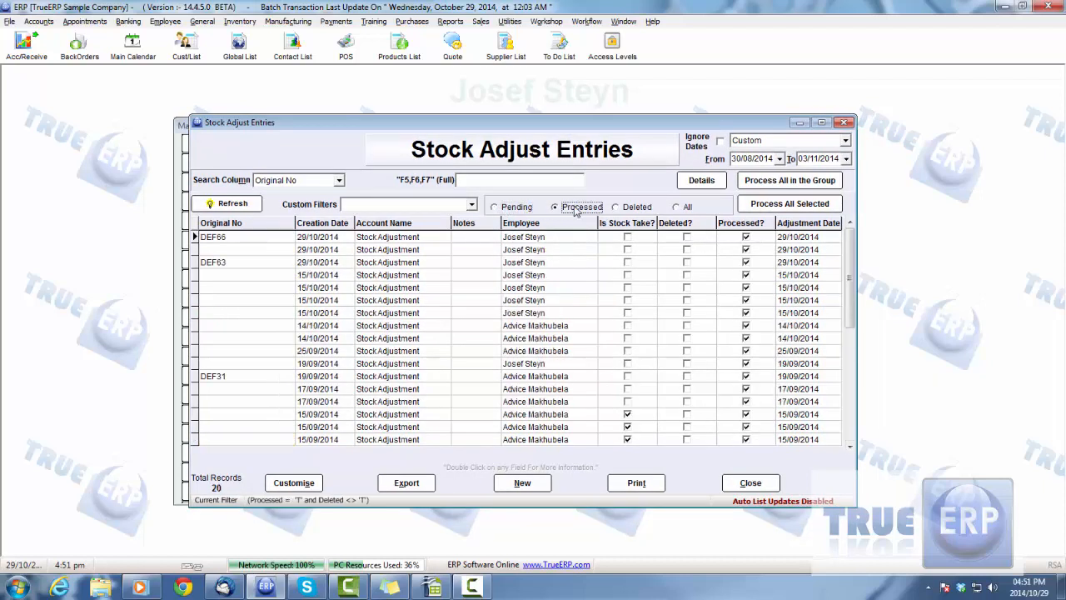
{"action": "left_click", "coordinate": [720, 140]}
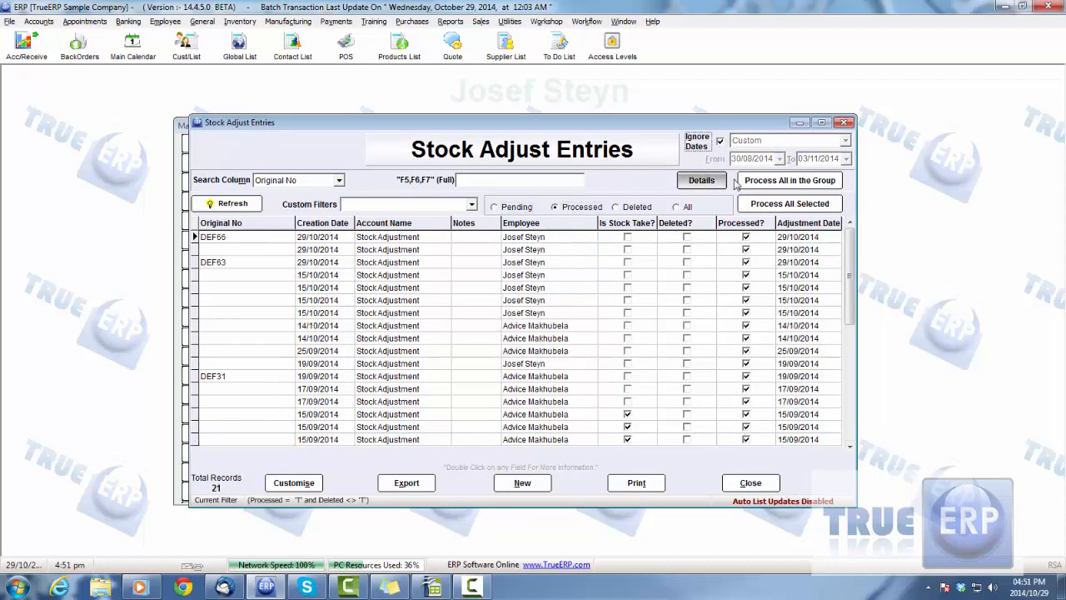
{"action": "left_click", "coordinate": [754, 483]}
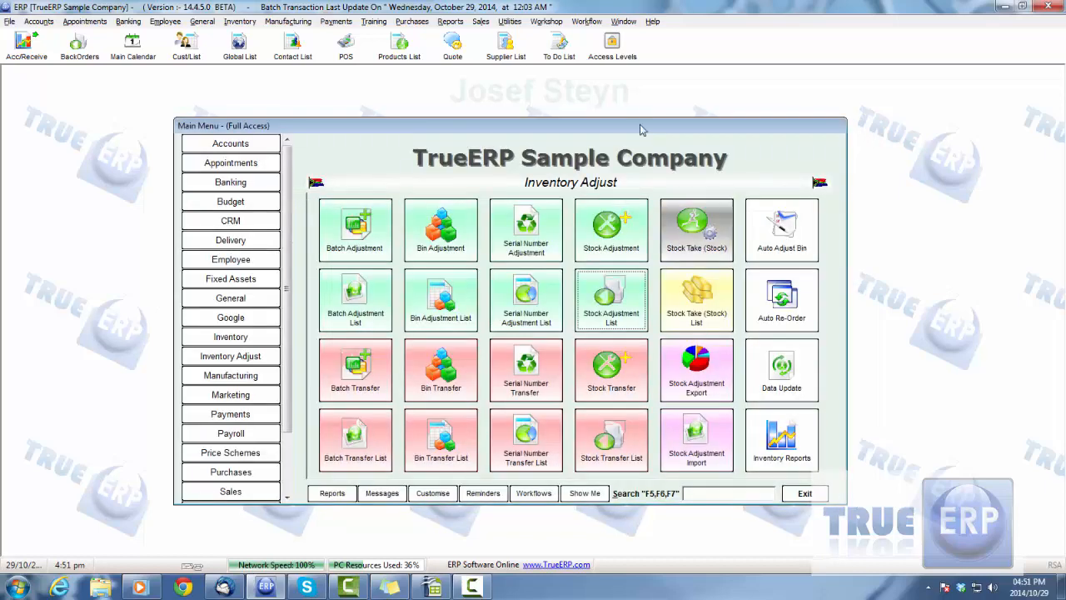
Start a new stock take and add a line for the product calidon
{"action": "left_click_drag", "start_coordinate": [641, 129], "coordinate": [639, 127]}
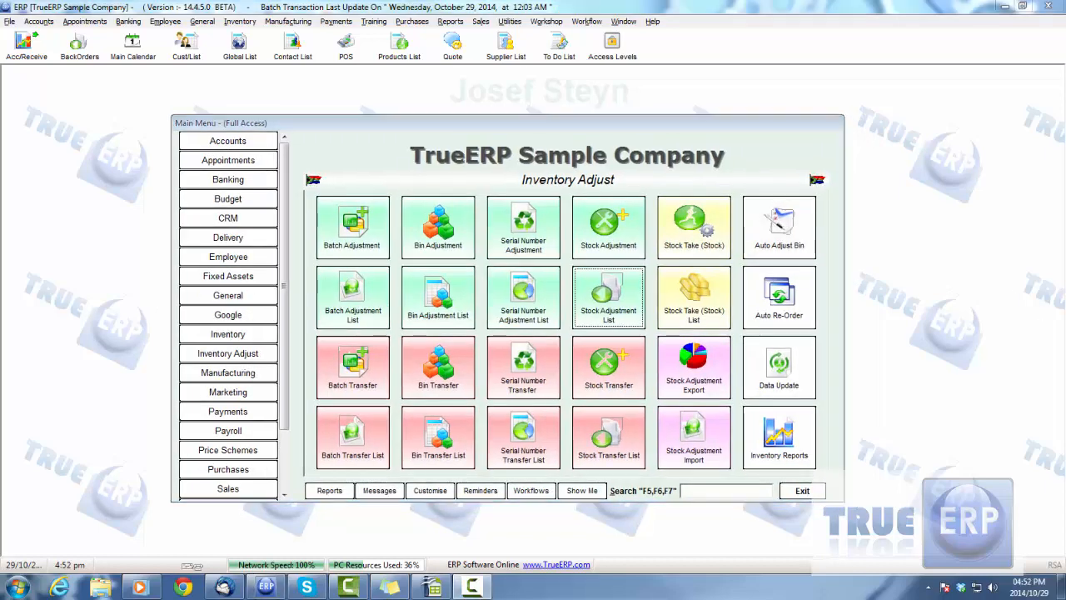
{"action": "left_click", "coordinate": [689, 243]}
{"action": "left_click", "coordinate": [265, 255]}
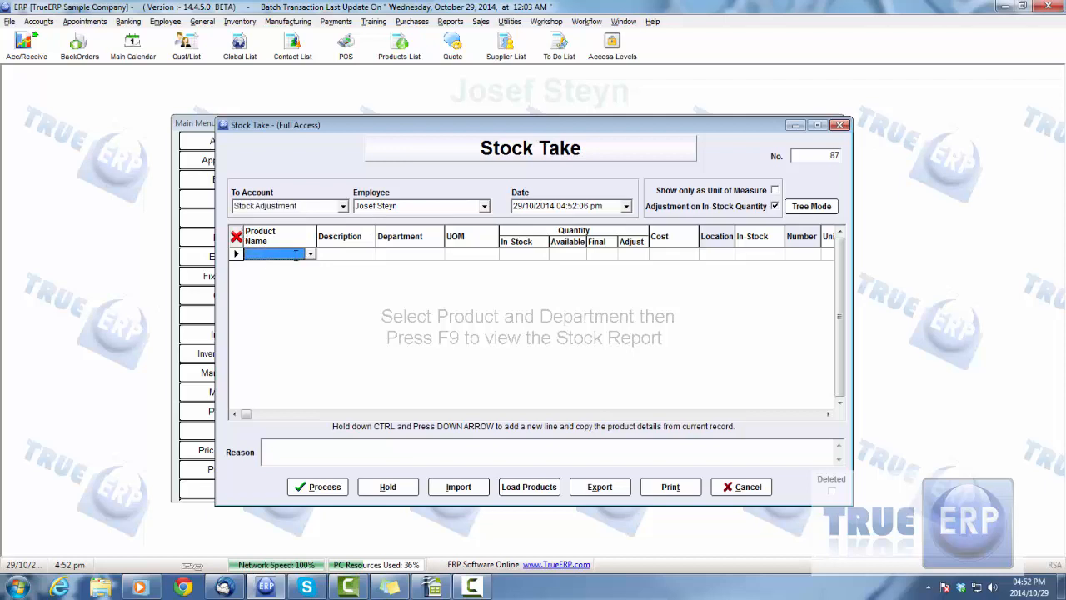
{"action": "left_click", "coordinate": [310, 256]}
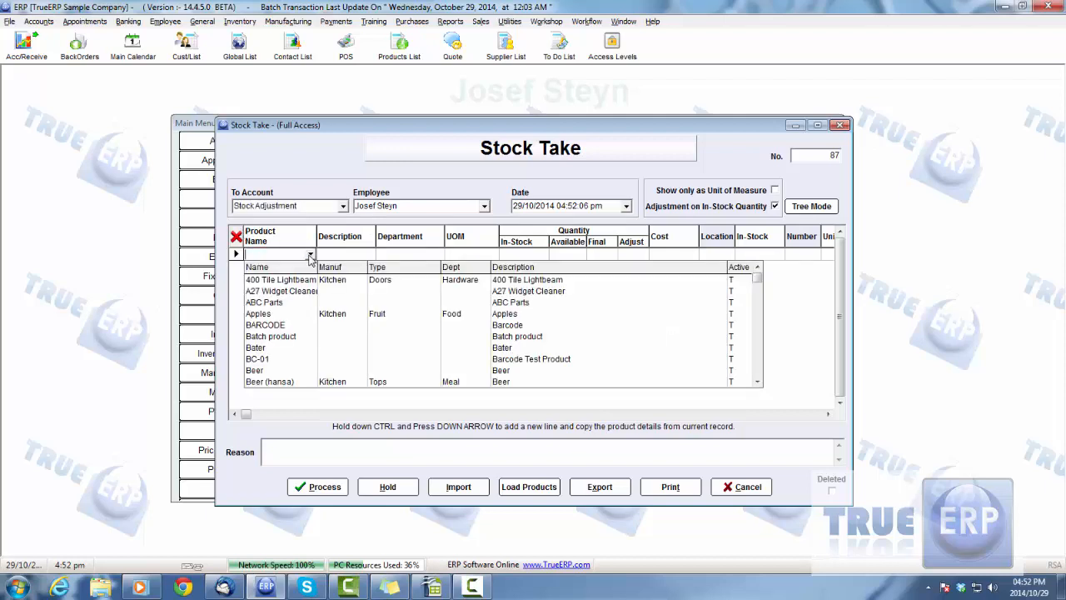
{"action": "type", "text": "cal"}
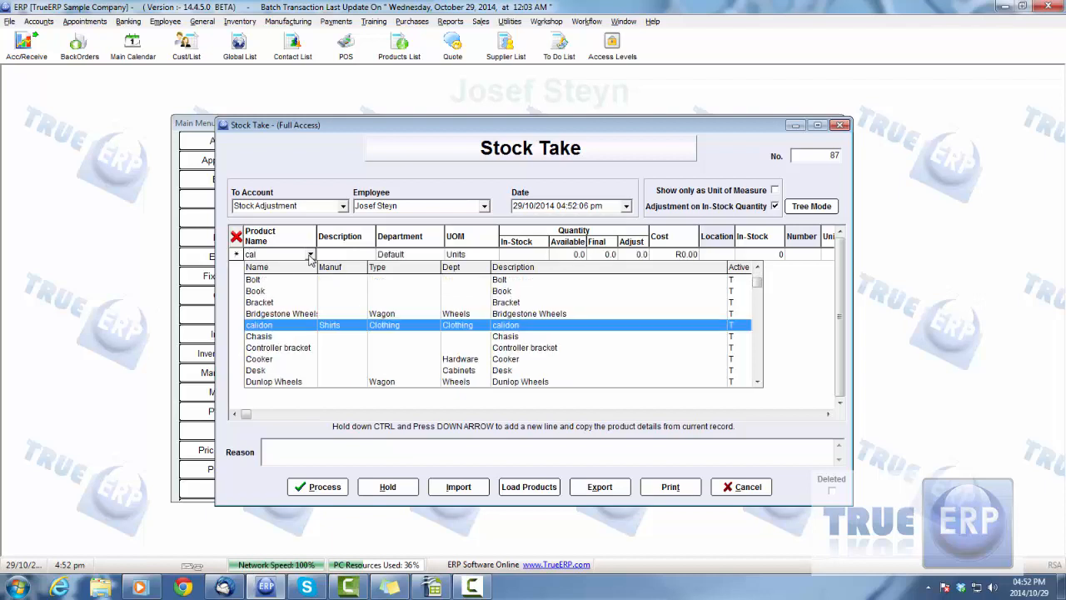
{"action": "left_click", "coordinate": [302, 326]}
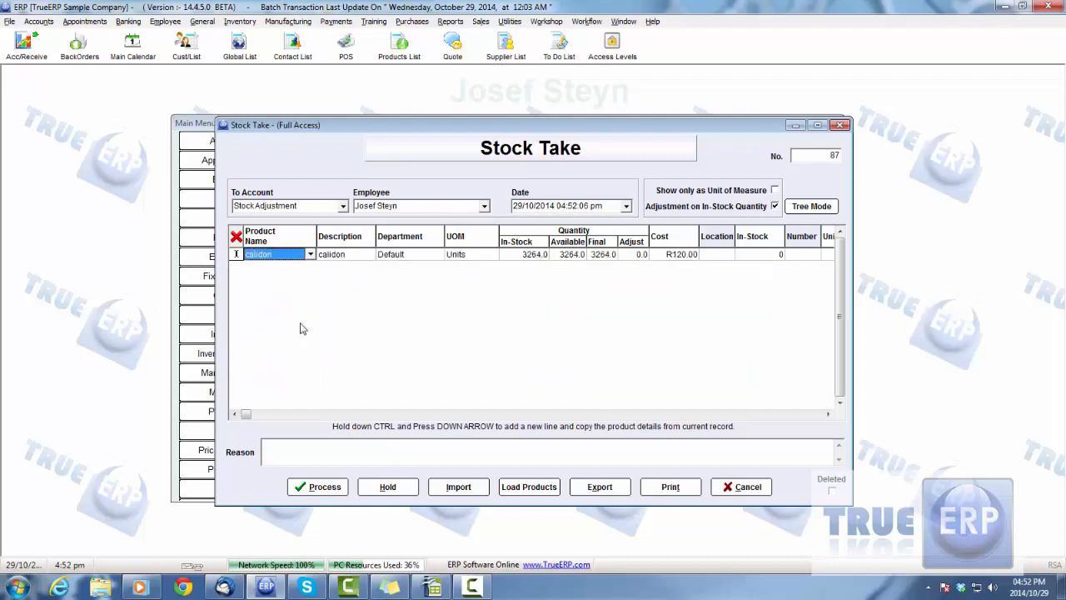
Set the bin location of the calidon line to RackB 1
{"action": "left_click", "coordinate": [419, 255]}
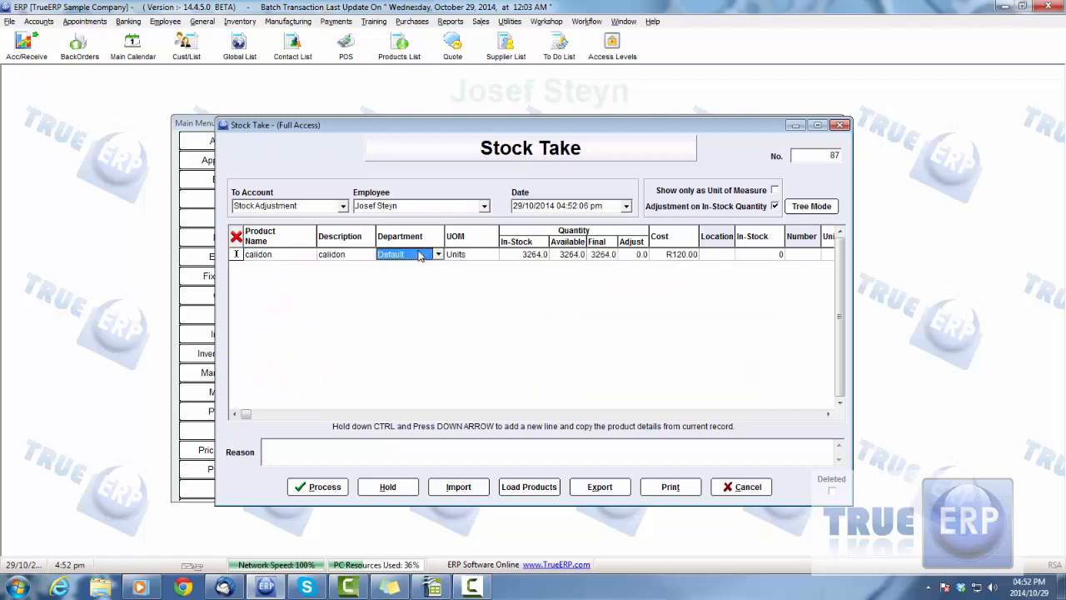
{"action": "left_click", "coordinate": [473, 255]}
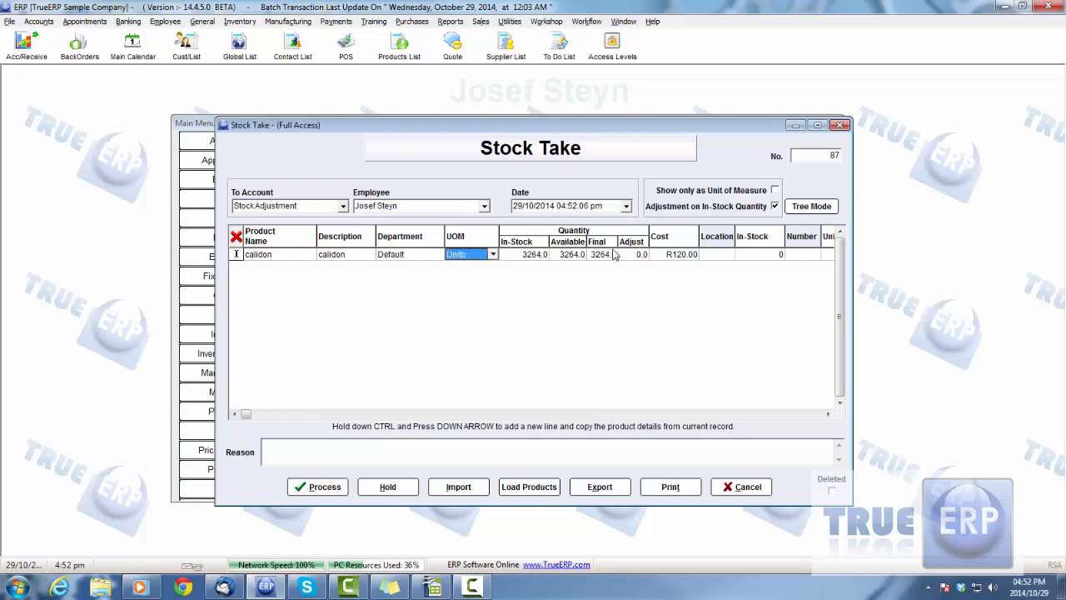
{"action": "left_click", "coordinate": [829, 414]}
{"action": "left_click", "coordinate": [828, 414]}
{"action": "left_click", "coordinate": [581, 256]}
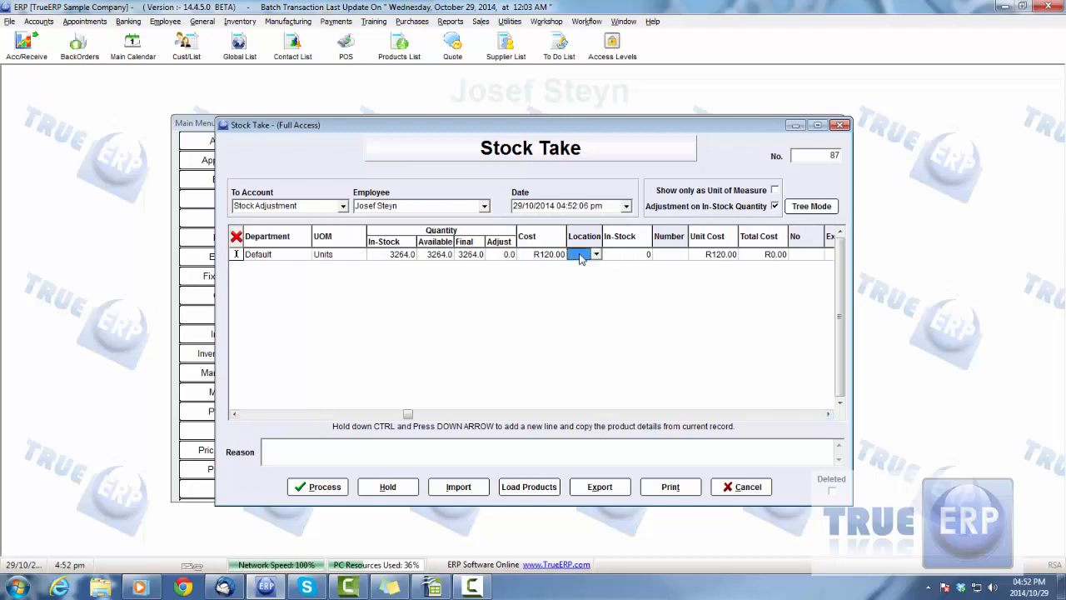
{"action": "left_click", "coordinate": [597, 254]}
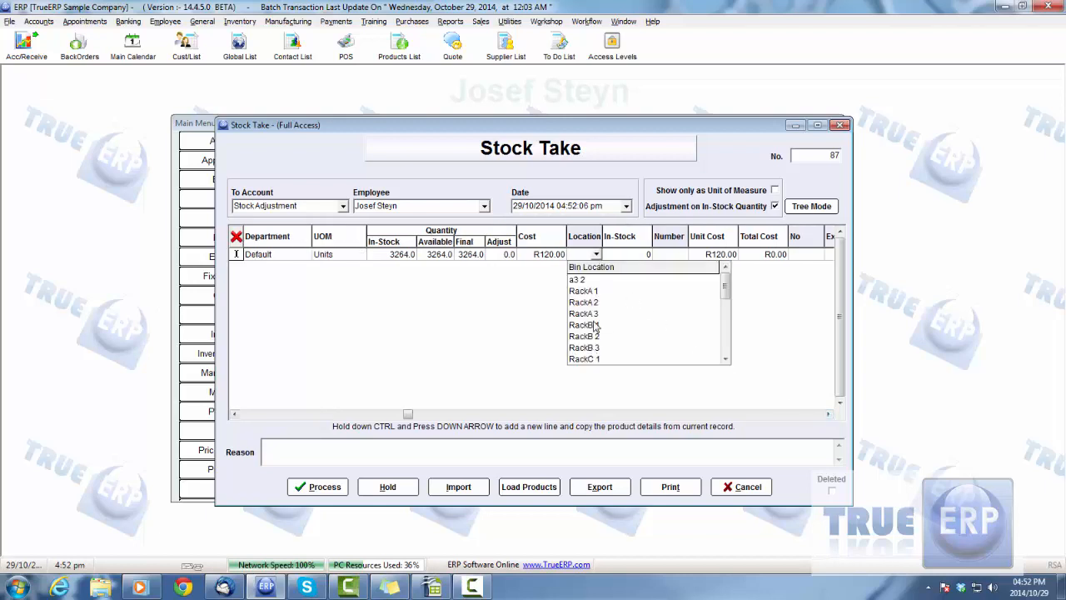
{"action": "left_click", "coordinate": [597, 324]}
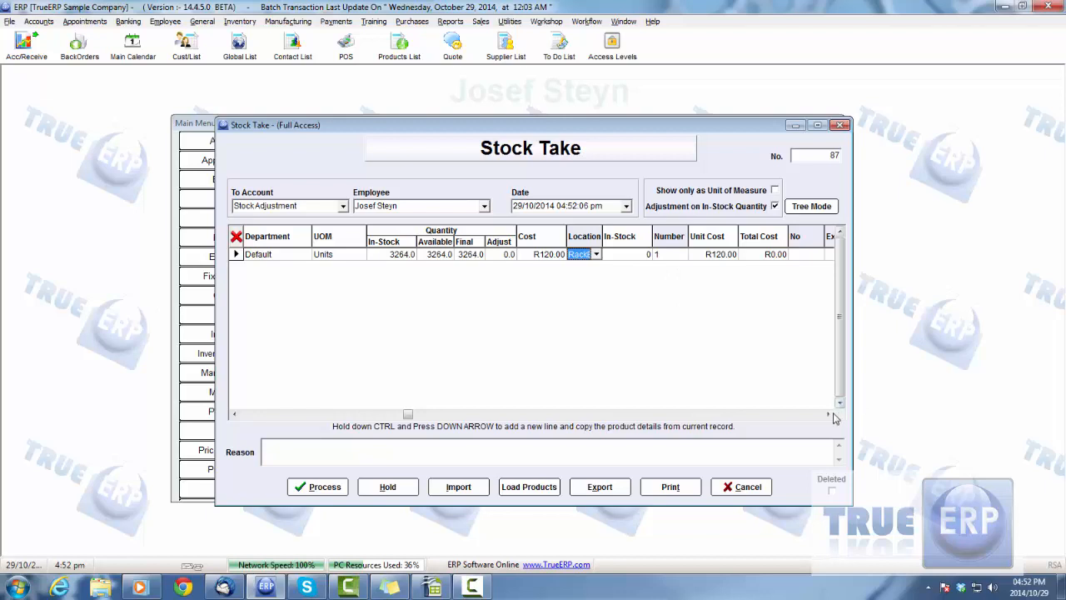
Change the calidon line's bin location to a3 2 and check the in-stock quantity for that bin
{"action": "left_click", "coordinate": [596, 255]}
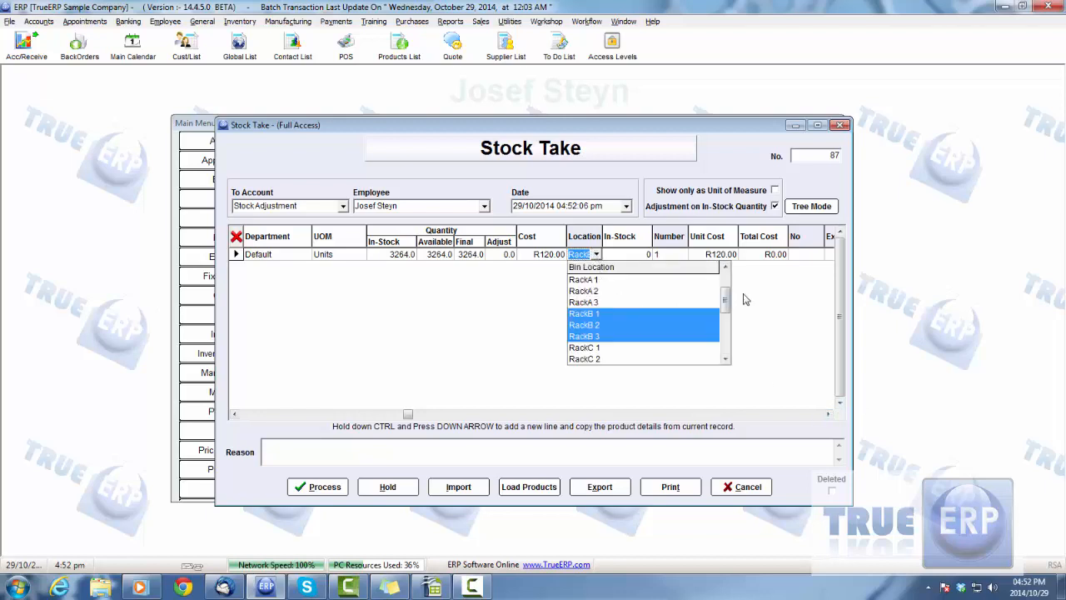
{"action": "left_click_drag", "start_coordinate": [726, 298], "coordinate": [720, 280]}
{"action": "double_click", "coordinate": [596, 283]}
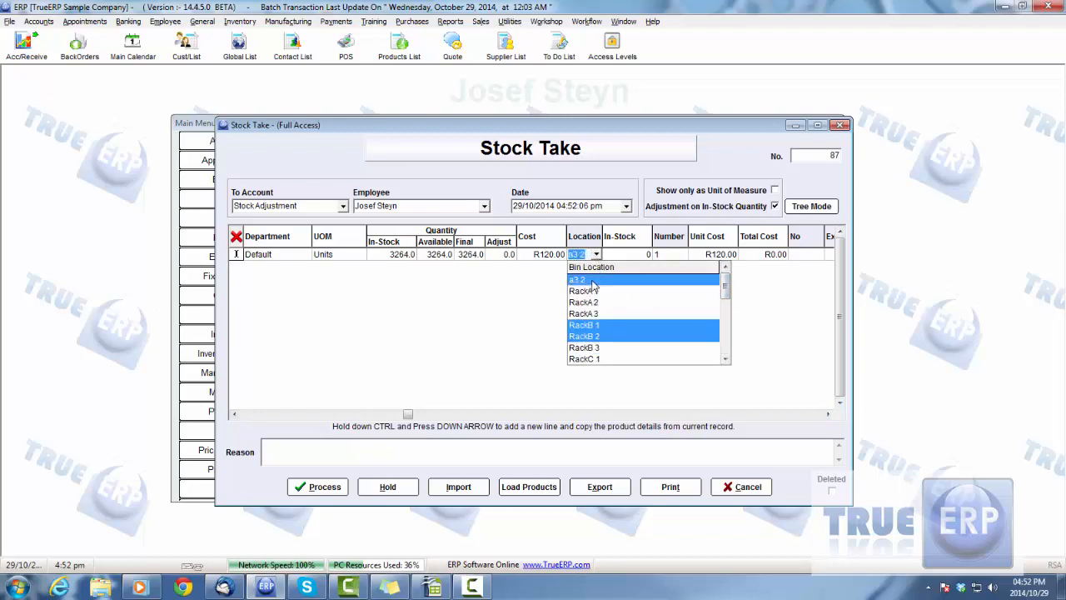
{"action": "left_click", "coordinate": [631, 393]}
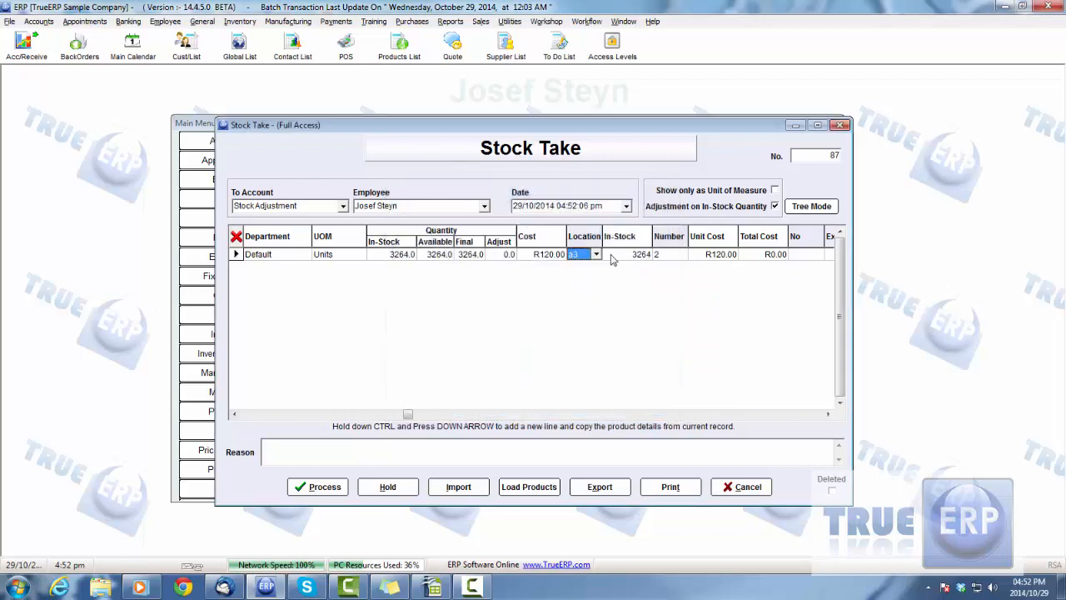
{"action": "left_click", "coordinate": [635, 254]}
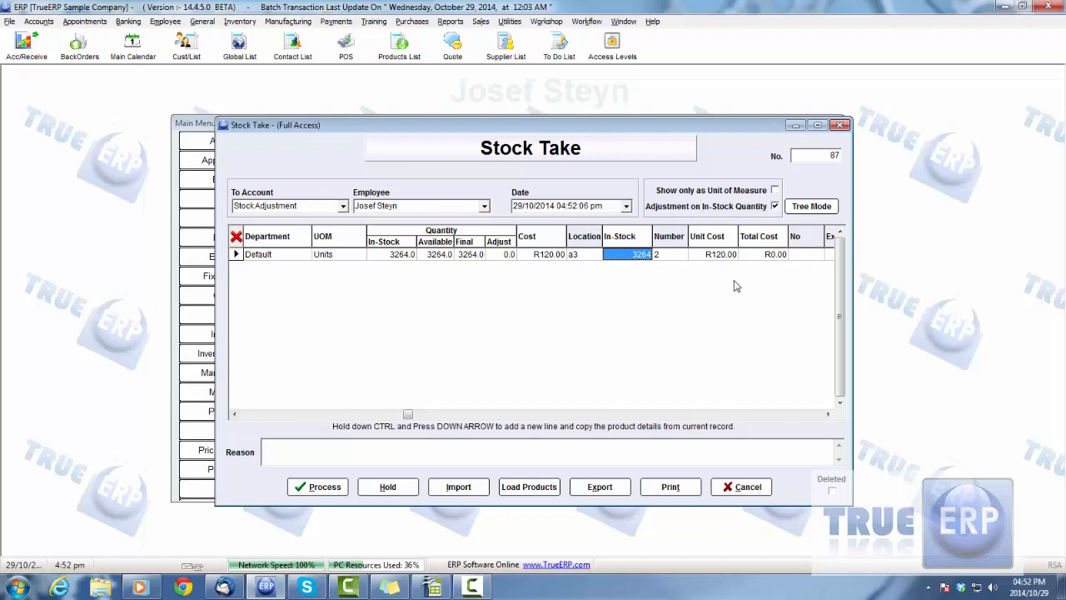
Review the remaining line columns and customise the stock take grid to hide the Serial-Number column
{"action": "left_click", "coordinate": [828, 414]}
{"action": "left_click", "coordinate": [828, 414]}
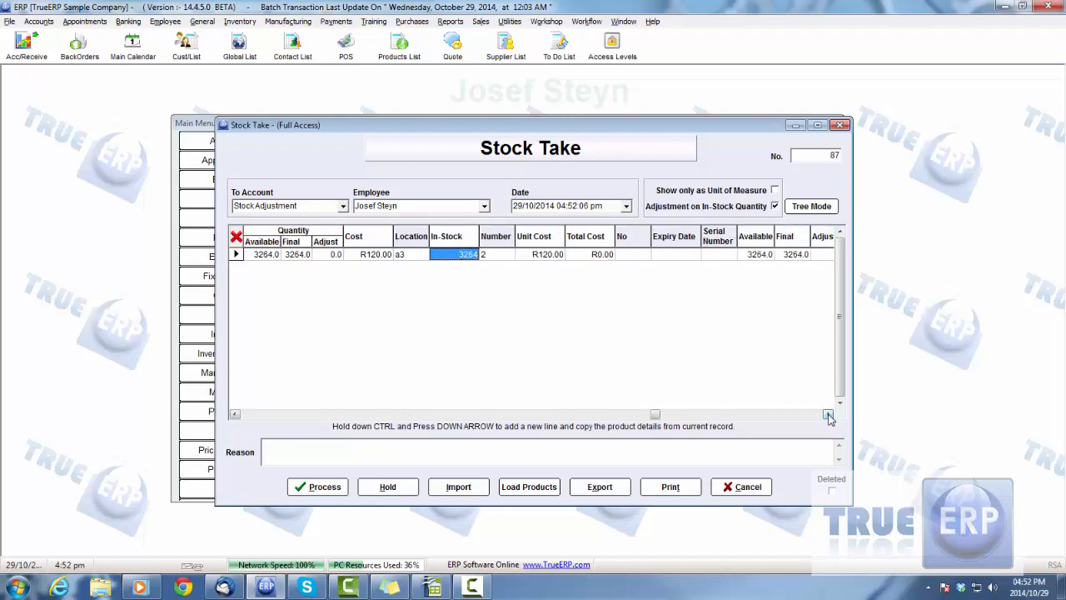
{"action": "left_click", "coordinate": [828, 414]}
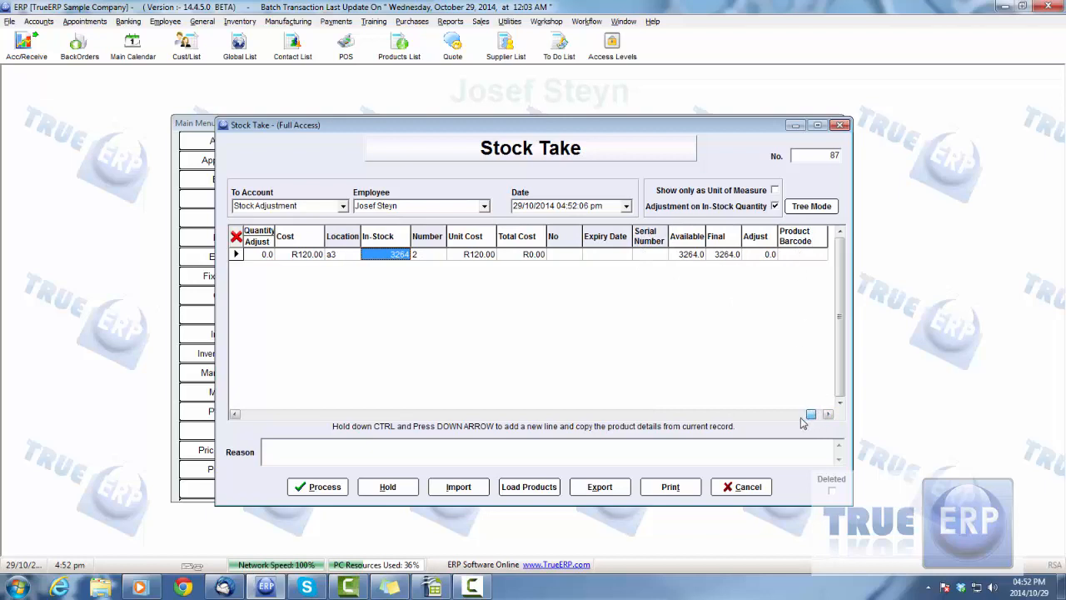
{"action": "left_click_drag", "start_coordinate": [817, 414], "coordinate": [443, 417]}
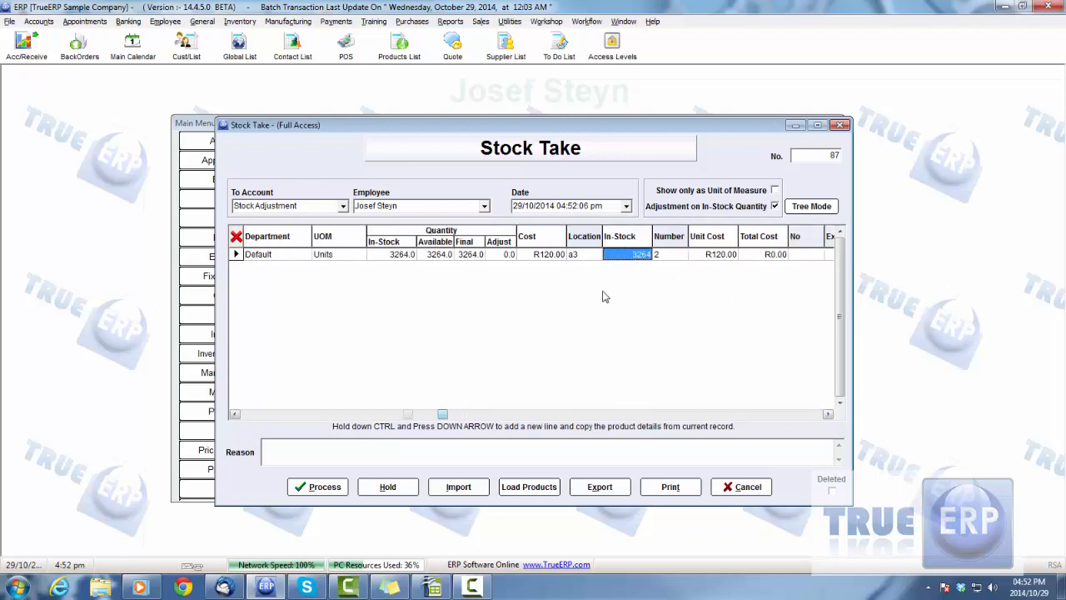
{"action": "right_click", "coordinate": [670, 237]}
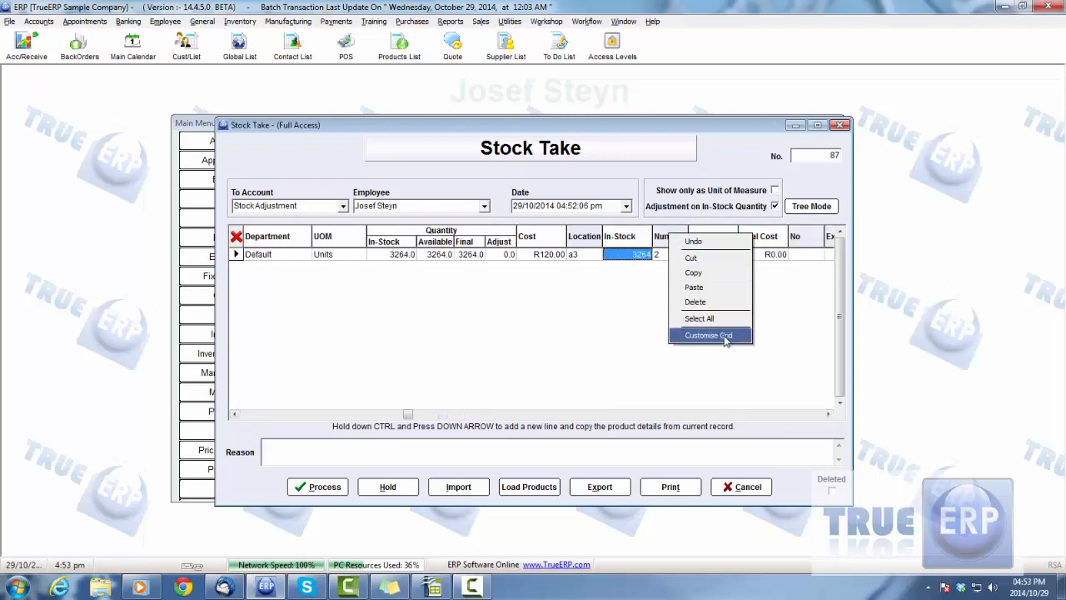
{"action": "left_click", "coordinate": [724, 337]}
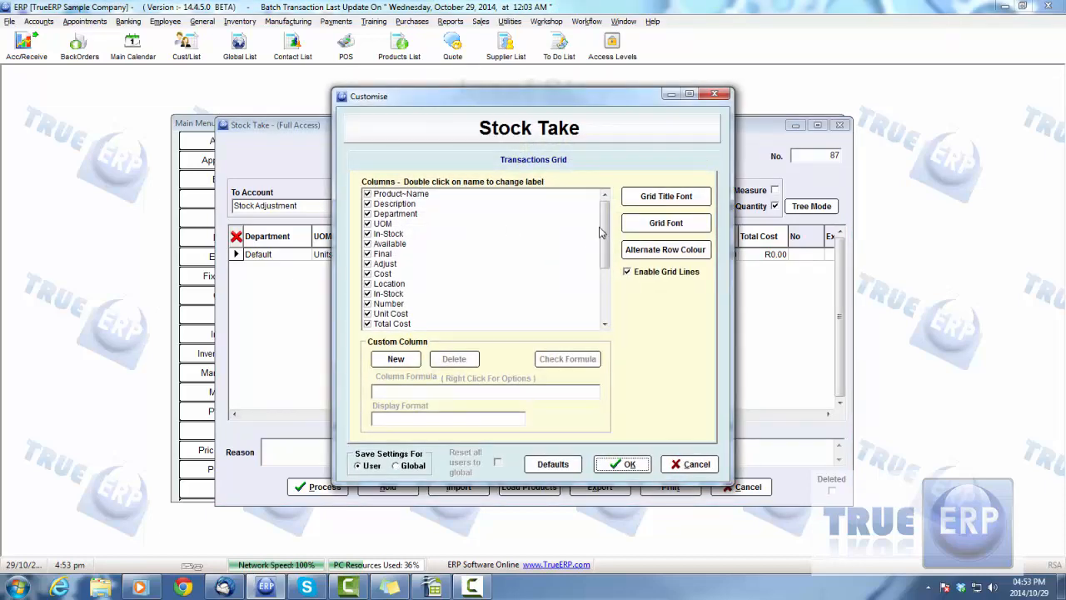
{"action": "left_click_drag", "start_coordinate": [603, 235], "coordinate": [609, 292]}
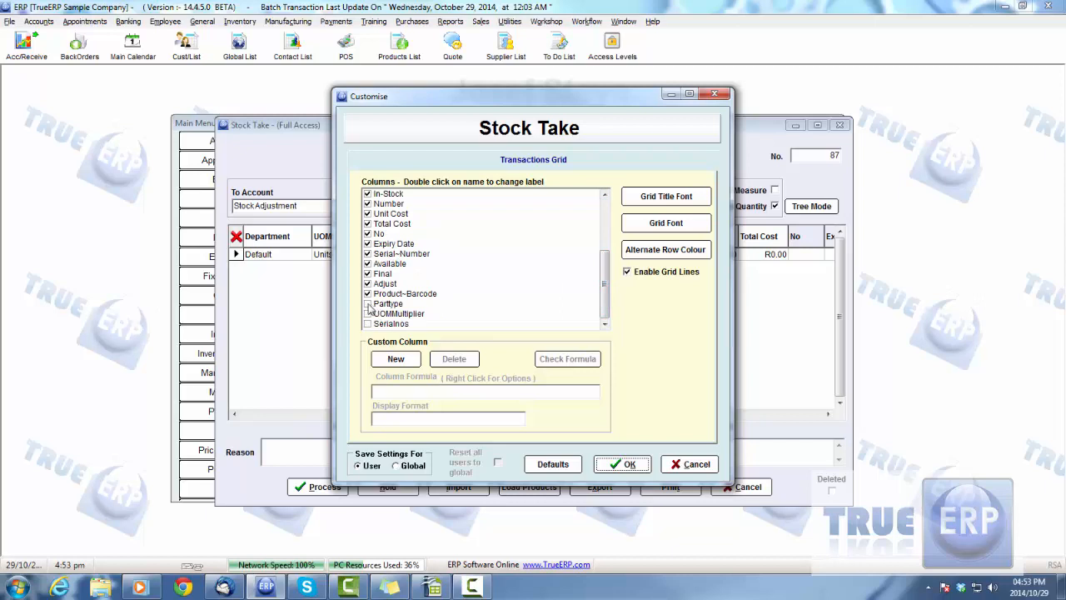
{"action": "left_click", "coordinate": [367, 254]}
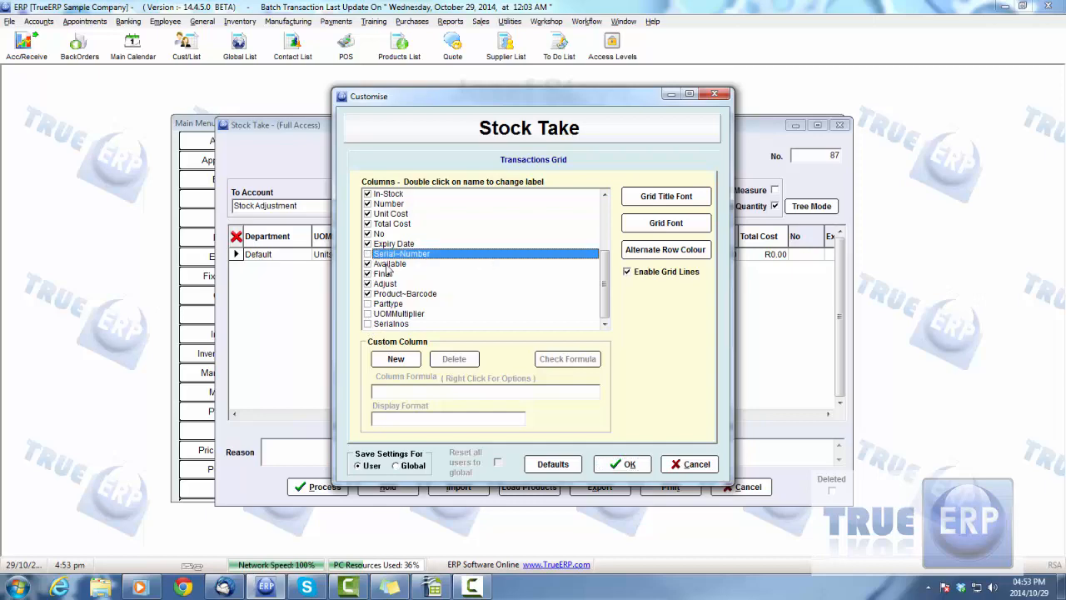
{"action": "left_click", "coordinate": [613, 462]}
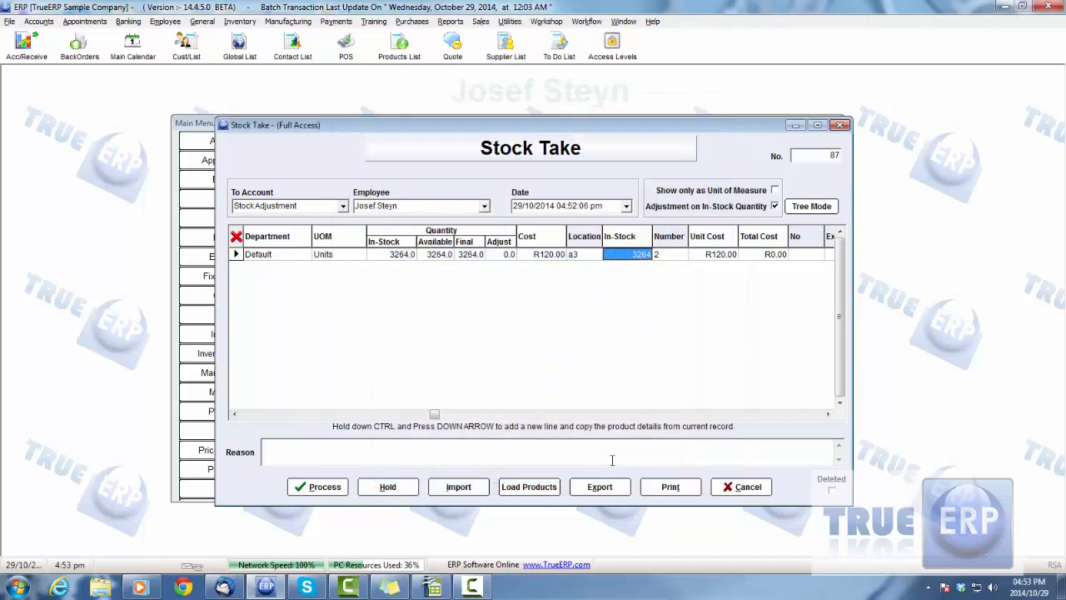
Check the Final and Adjust quantities of the calidon line and cancel the stock take
{"action": "left_click", "coordinate": [238, 415]}
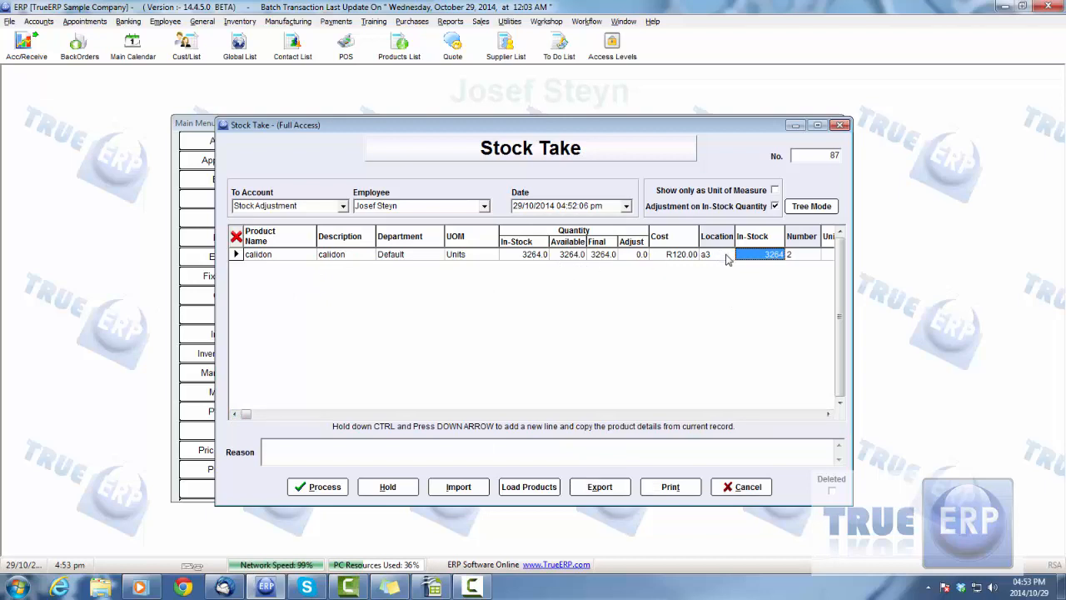
{"action": "left_click", "coordinate": [606, 256]}
{"action": "left_click", "coordinate": [636, 257]}
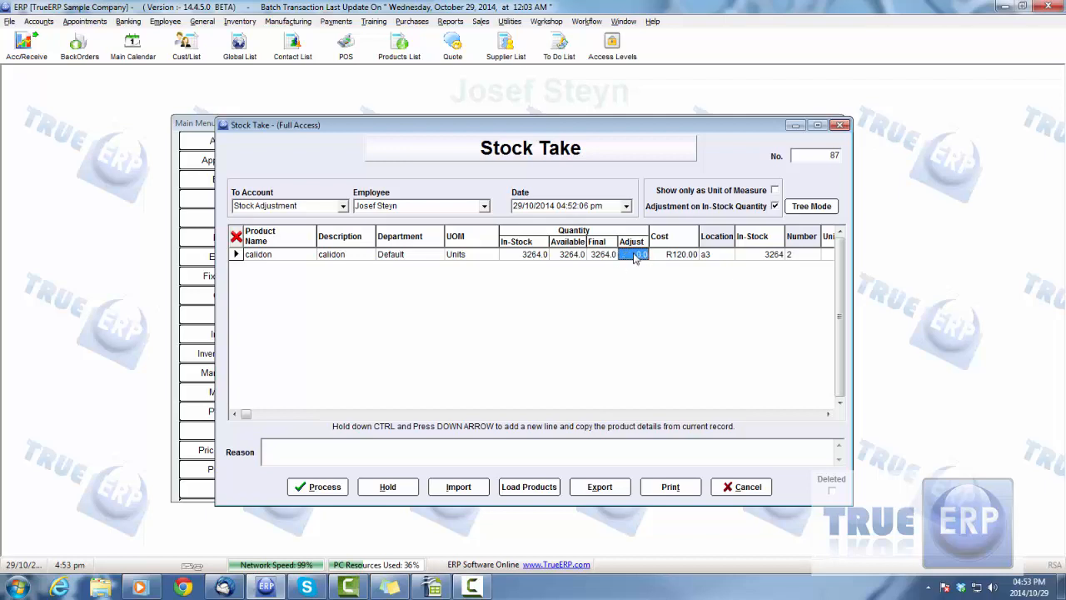
{"action": "left_click", "coordinate": [744, 487]}
{"action": "left_click", "coordinate": [572, 324]}
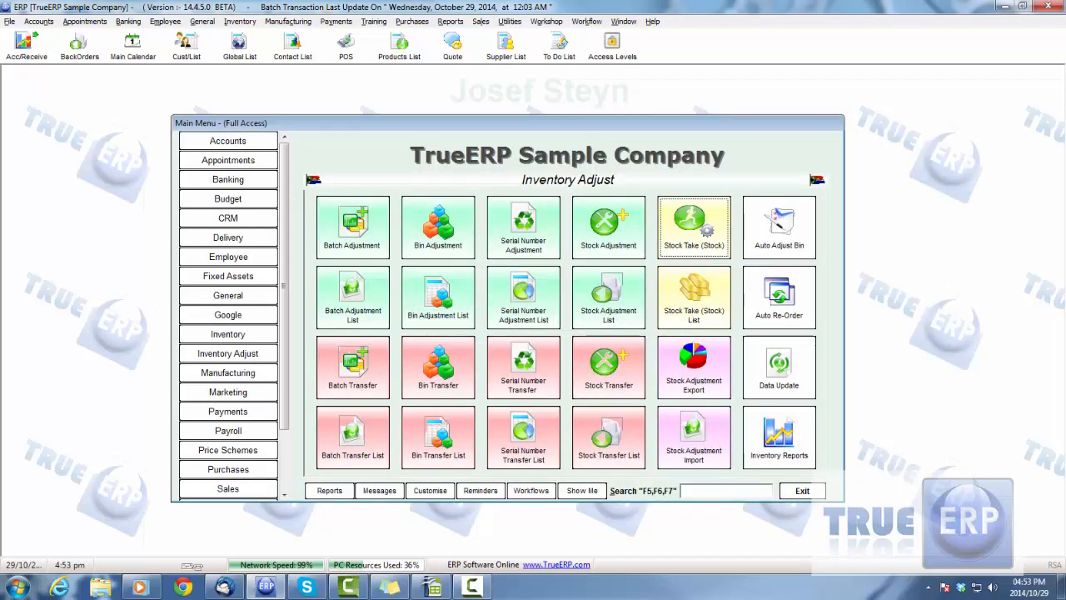